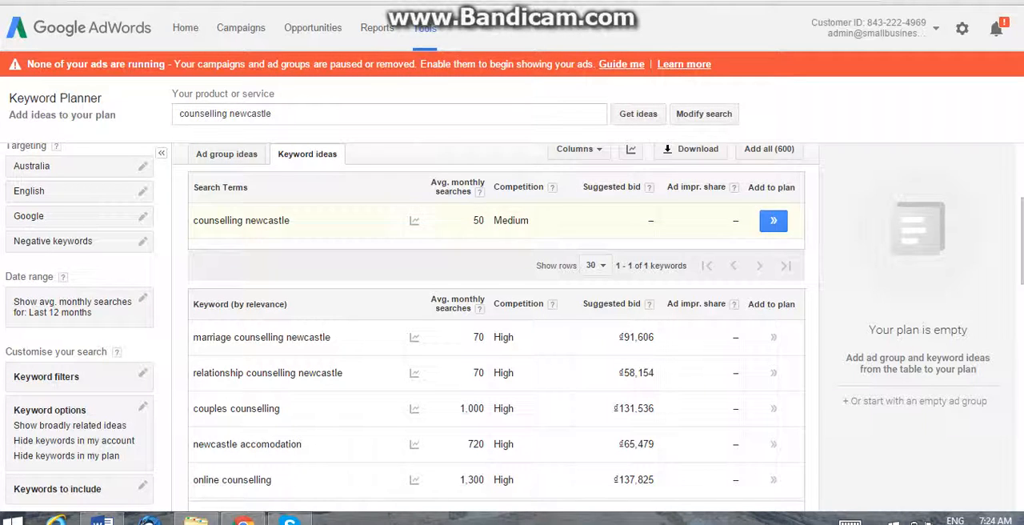
Copy the keyword rows from "counselling newcastle" through "relationship counselling newcastle".
mouse_move(414, 221)
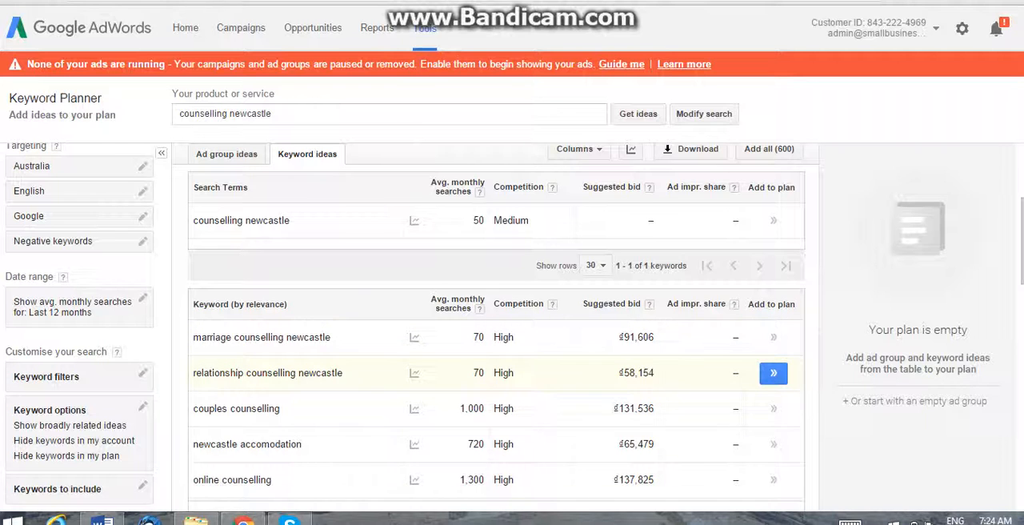
left_click(352, 374)
scroll(352, 374, "down", 2)
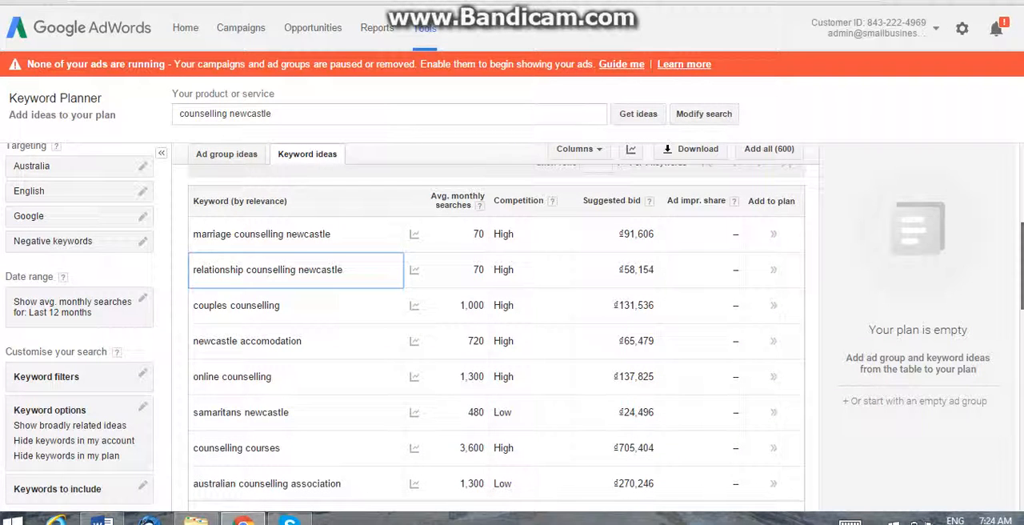
scroll(496, 336, "down", 1)
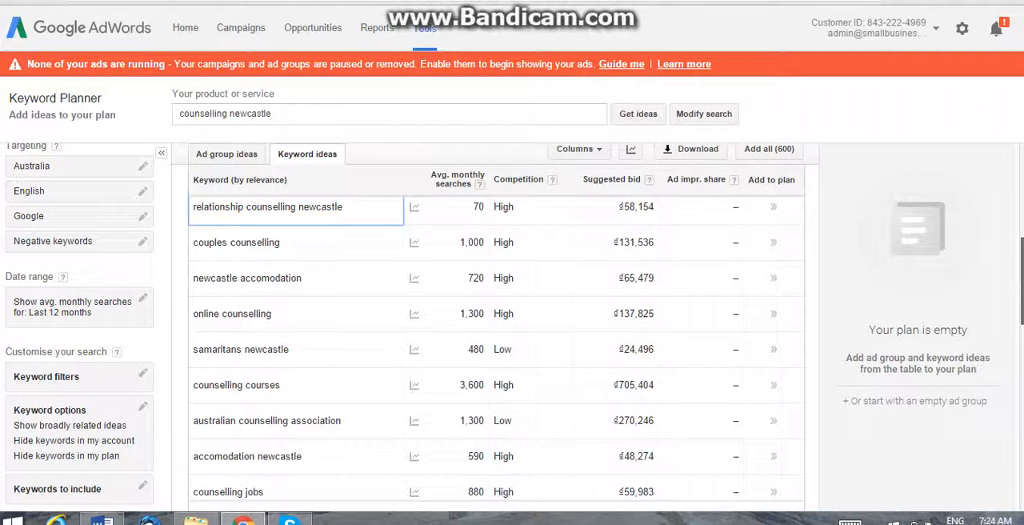
scroll(496, 336, "up", 3)
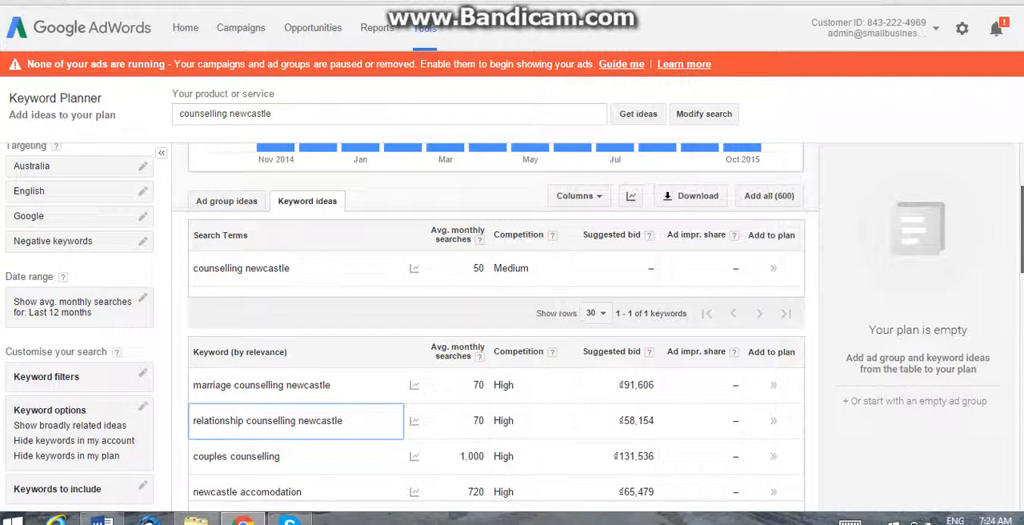
left_click_drag(344, 417, 195, 264)
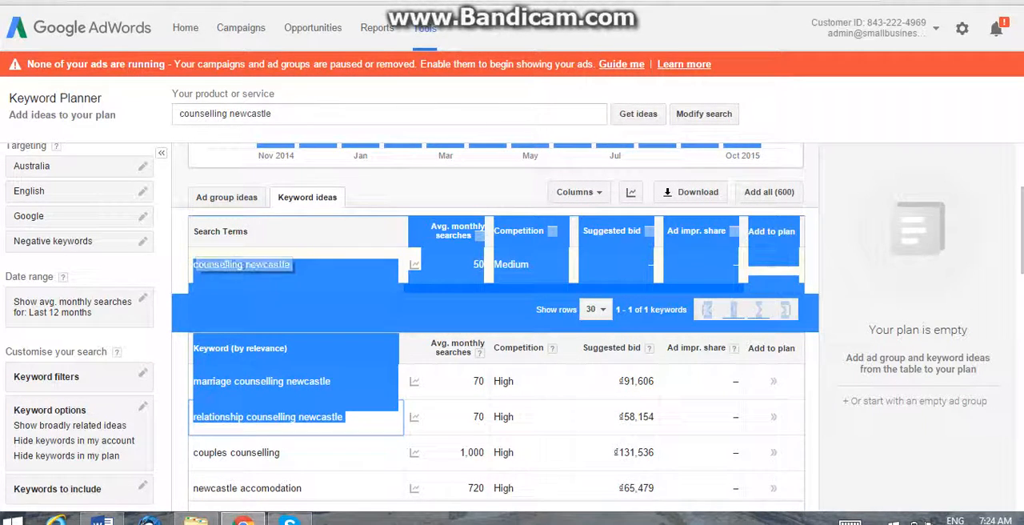
Open the text case converter website in a new browser tab and paste the copied keywords as plain text.
key("ctrl+t")
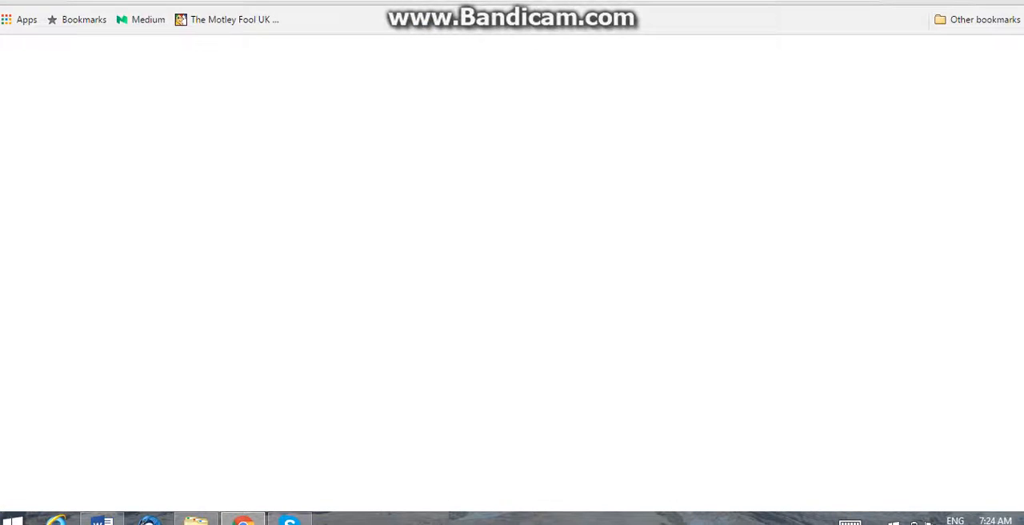
type("conv")
key("Return")
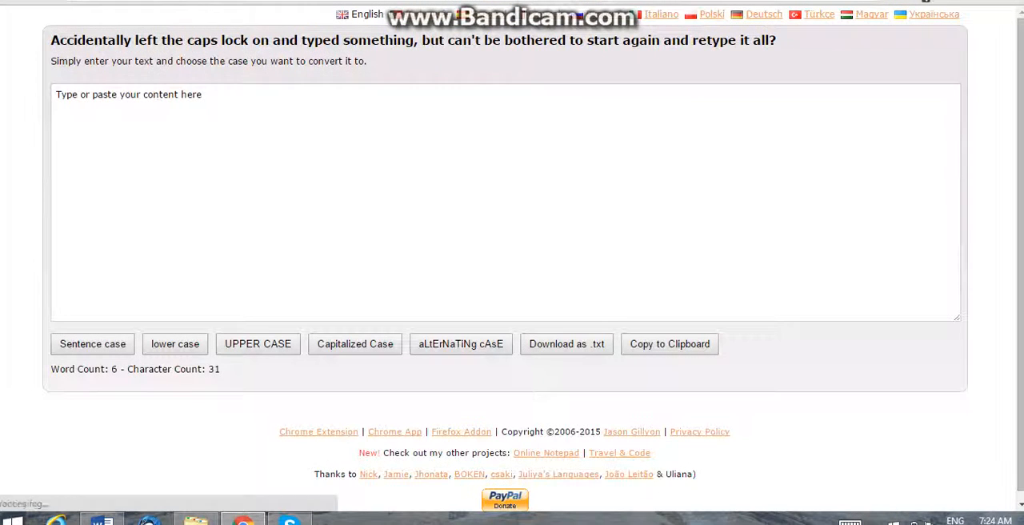
left_click(156, 183)
right_click(156, 183)
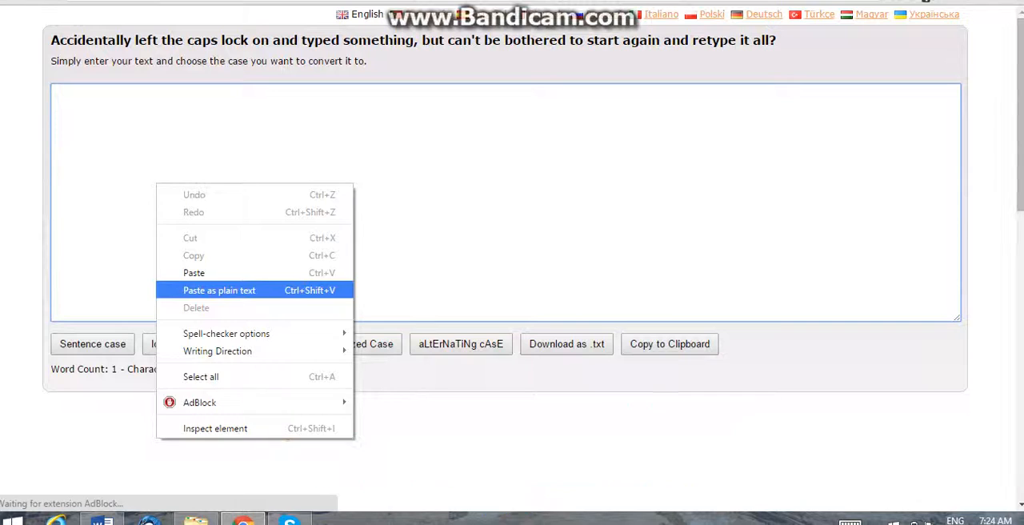
left_click(219, 290)
Remove everything except the three Newcastle counselling phrases from the pasted text and convert them to Capitalized Case.
left_click_drag(58, 278, 57, 105)
key("BackSpace")
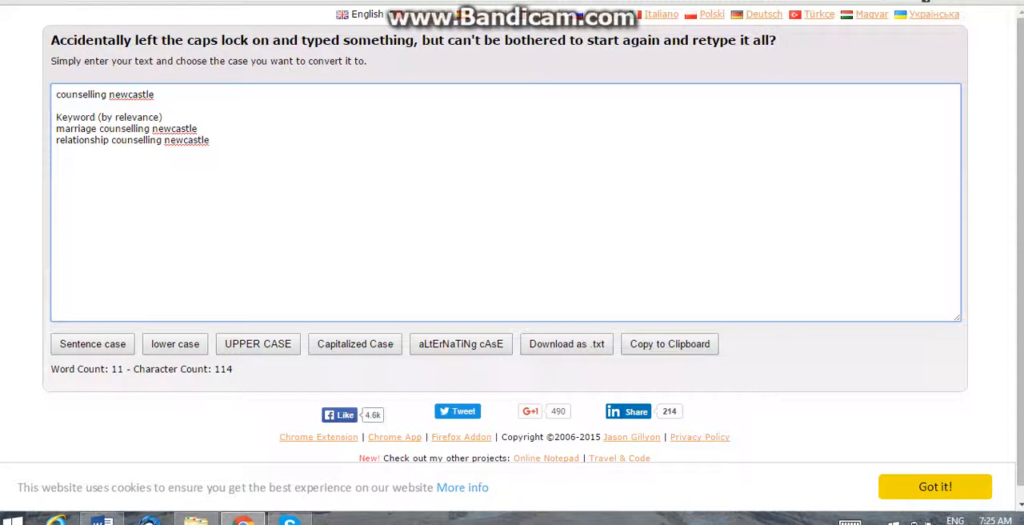
triple_click(58, 117)
key("BackSpace")
key("BackSpace")
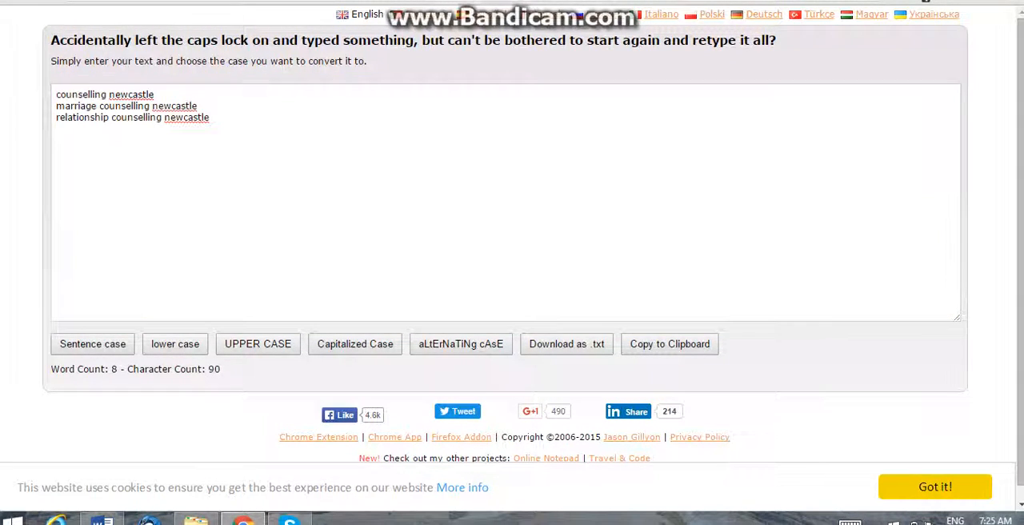
left_click(355, 343)
Copy the three capitalised phrases and paste them into the Word document on new lines above the Home section's welcome paragraph.
key("ctrl+a")
key("ctrl+c")
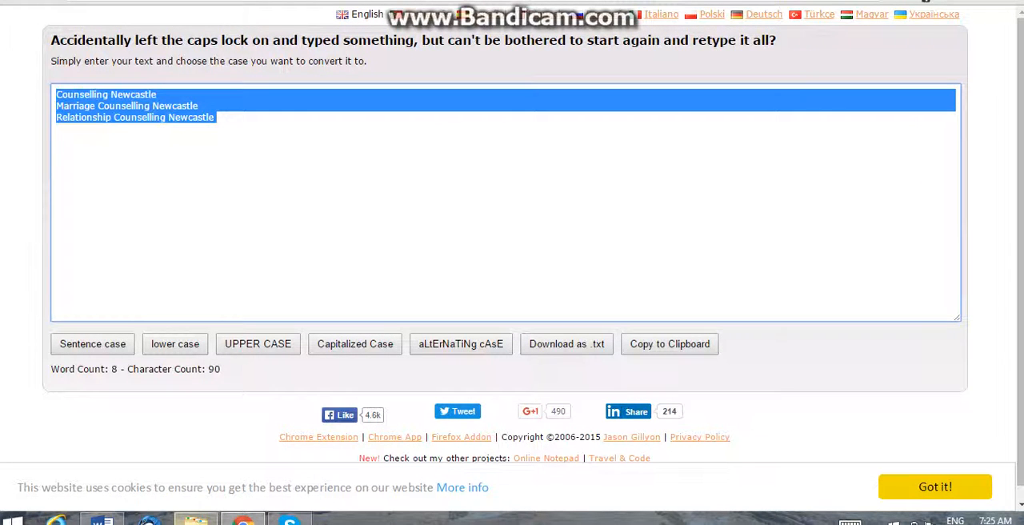
left_click(102, 518)
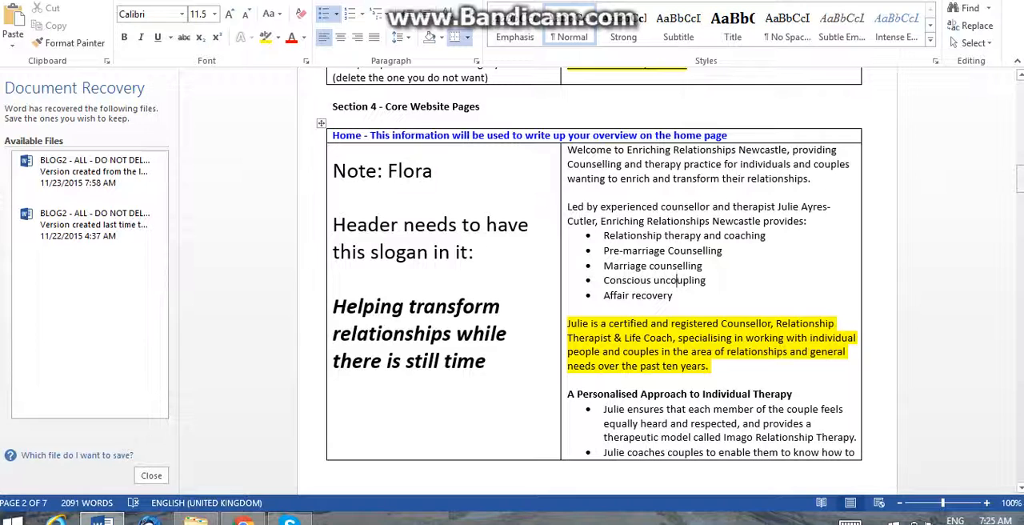
left_click(568, 150)
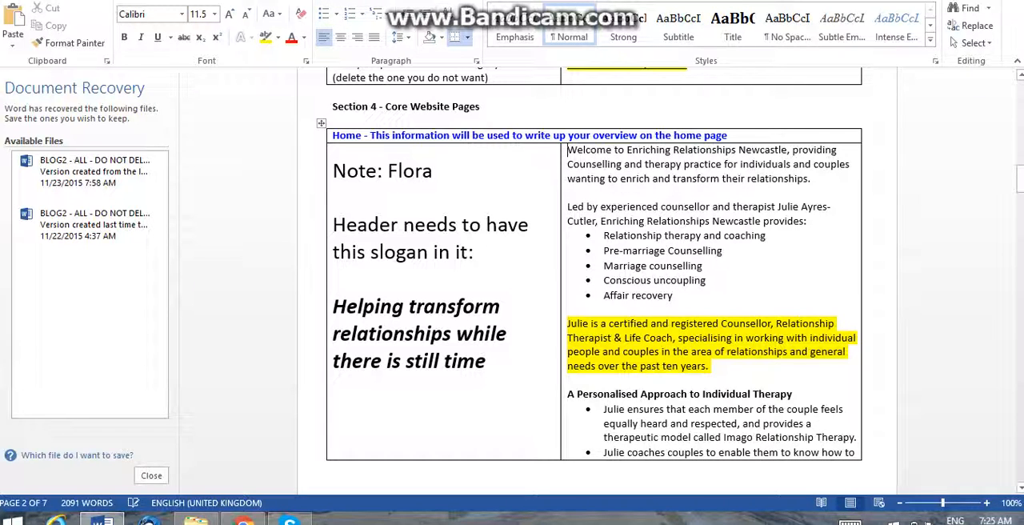
key("Return")
key("Return")
key("Return")
key("Up")
key("Up")
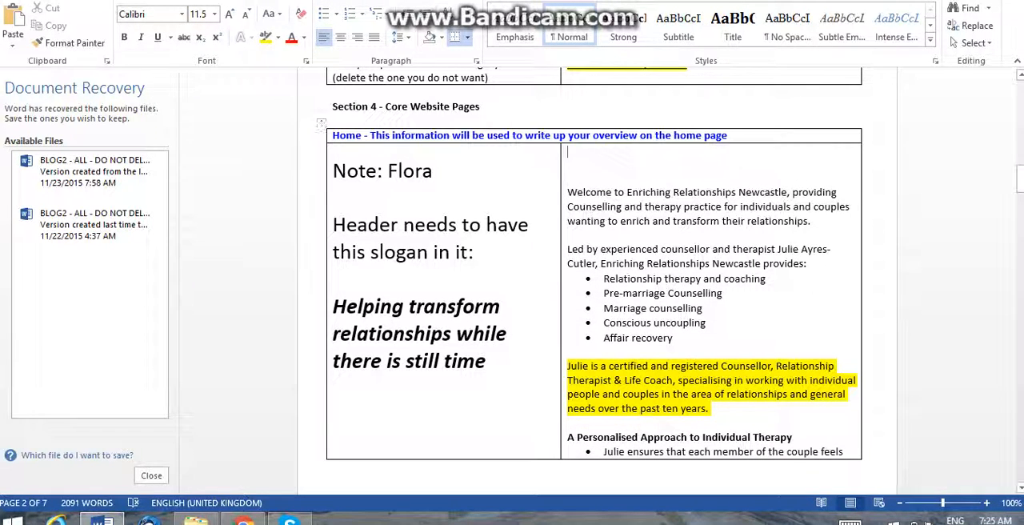
right_click(576, 154)
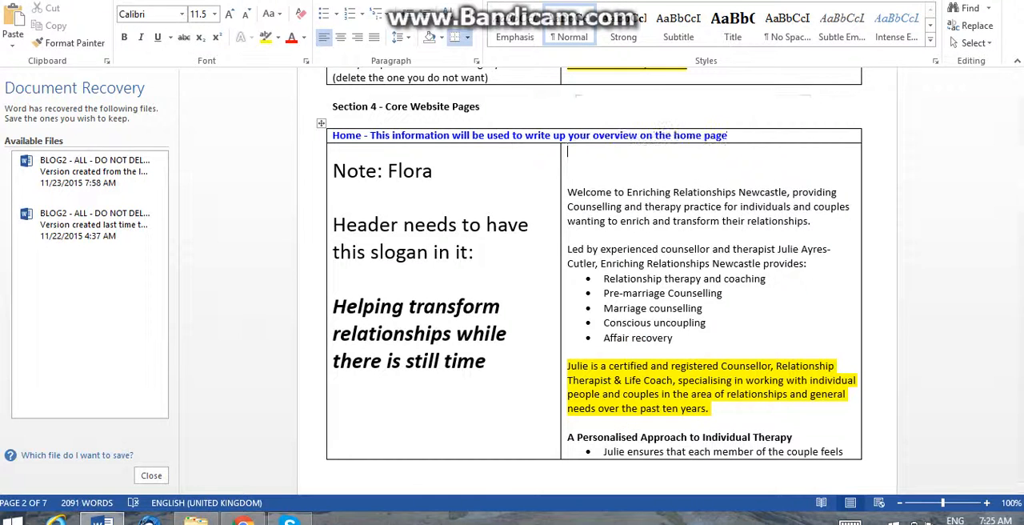
left_click(607, 223)
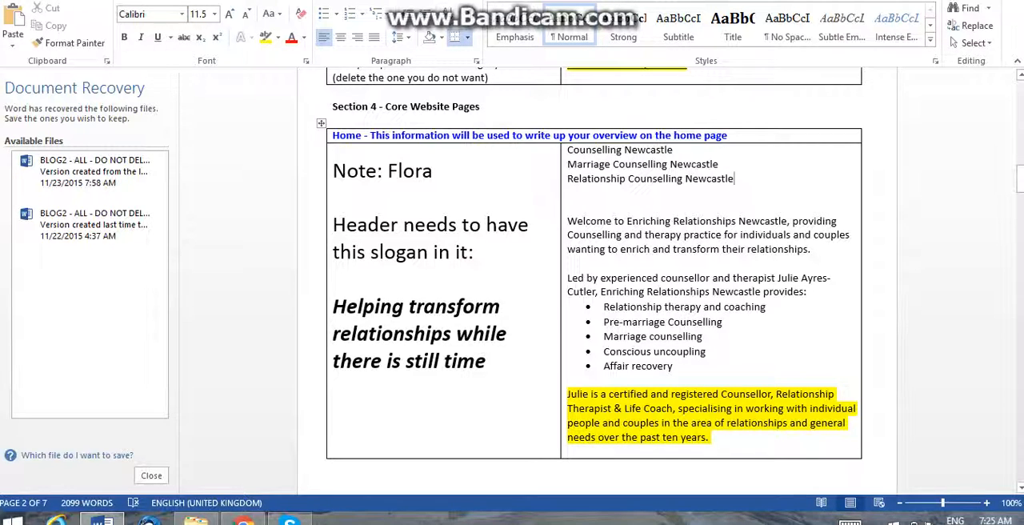
Insert "Counselling" before "Newcastle" in the business name in the welcome paragraph.
left_click_drag(678, 150, 569, 150)
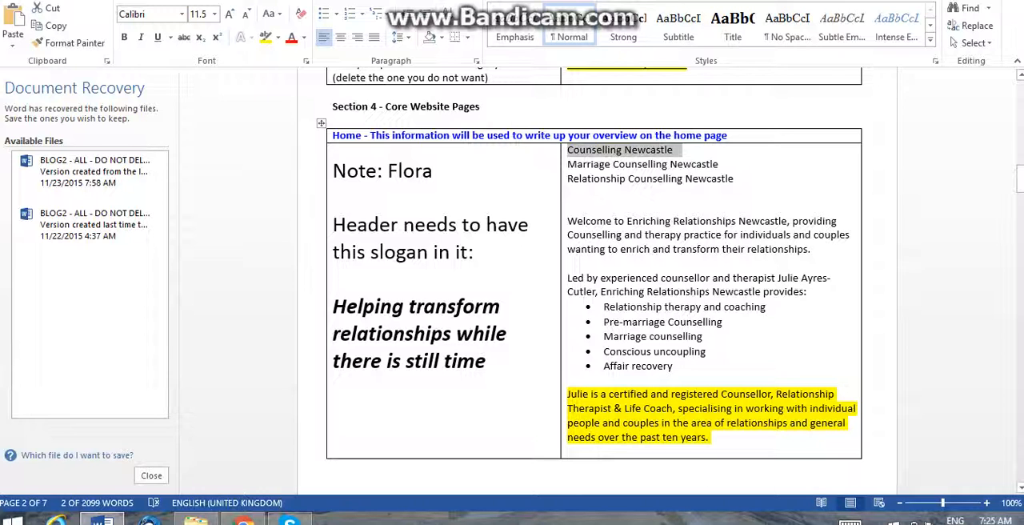
left_click(738, 221)
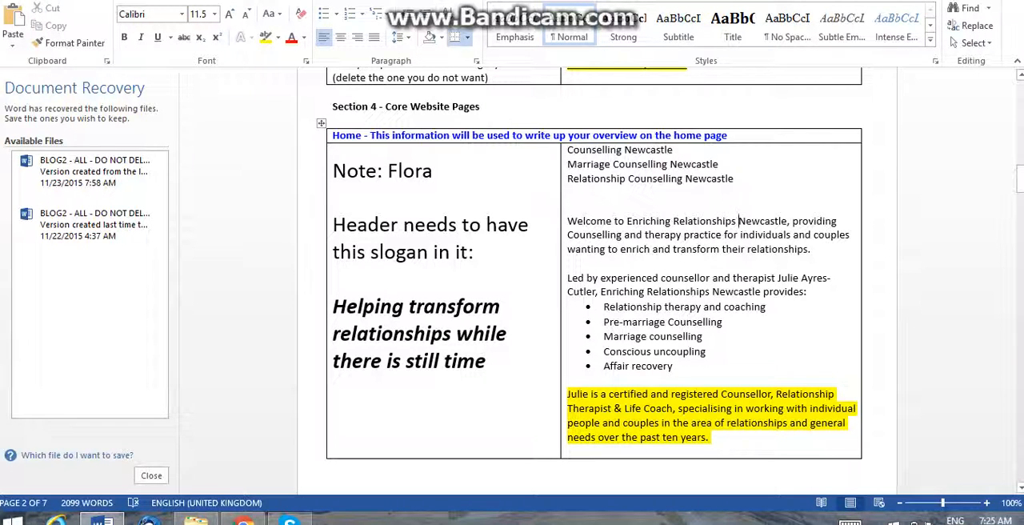
type("Cou")
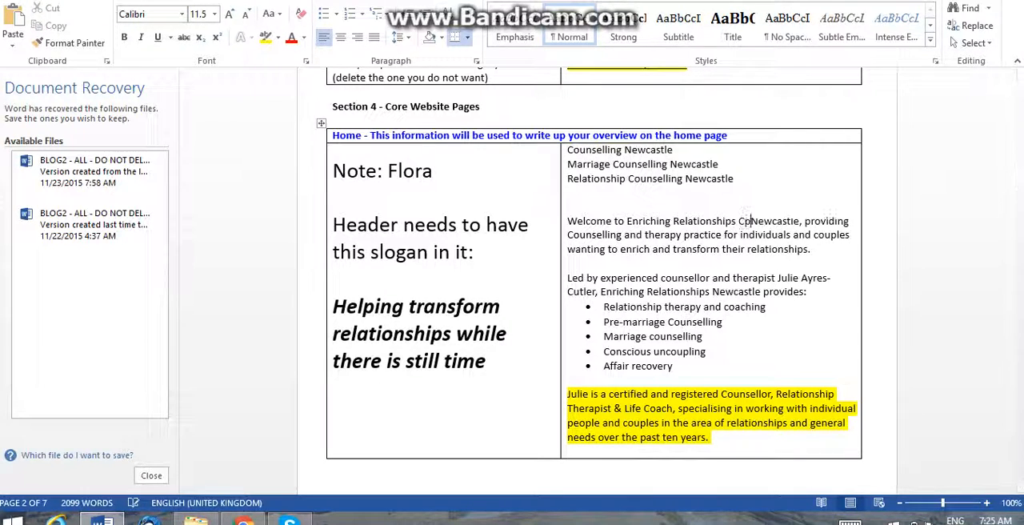
type("nselling ")
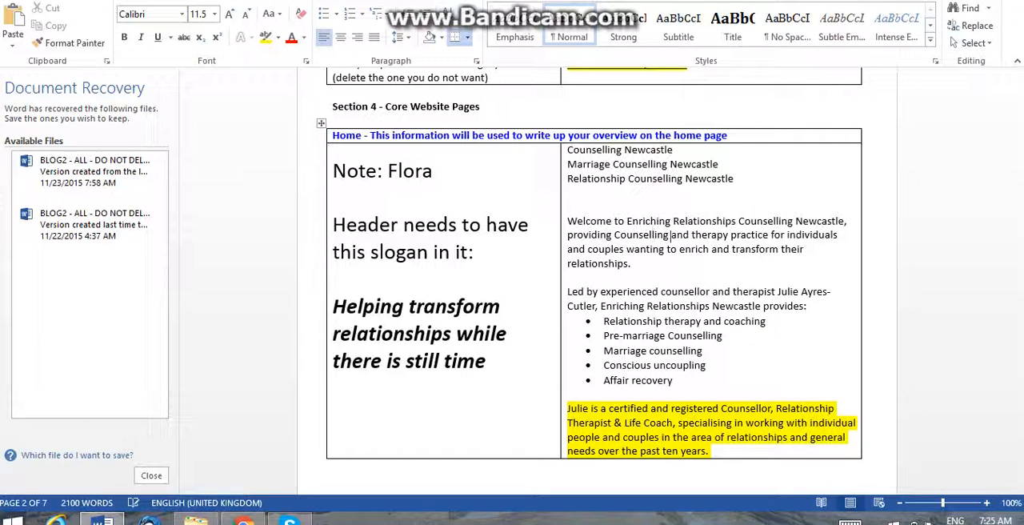
type(", ")
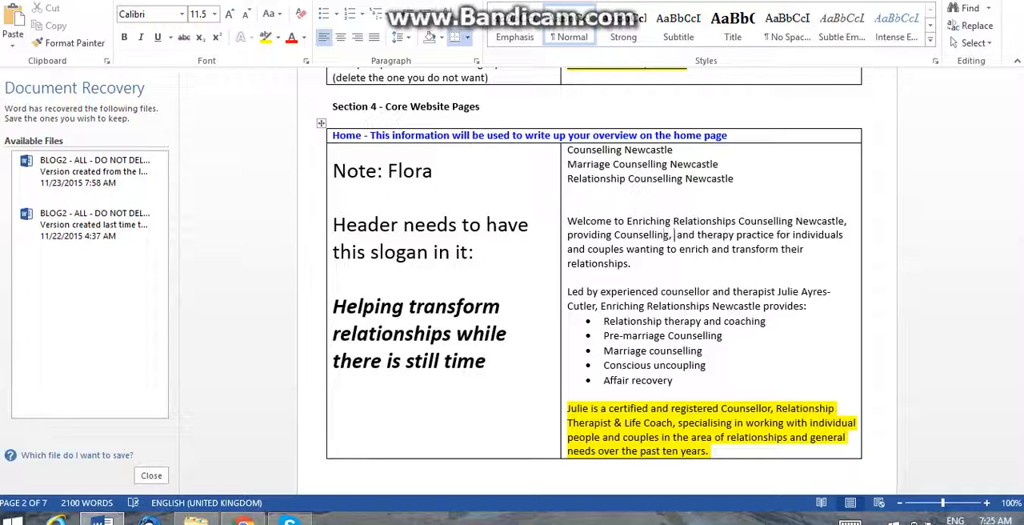
type("Marriage")
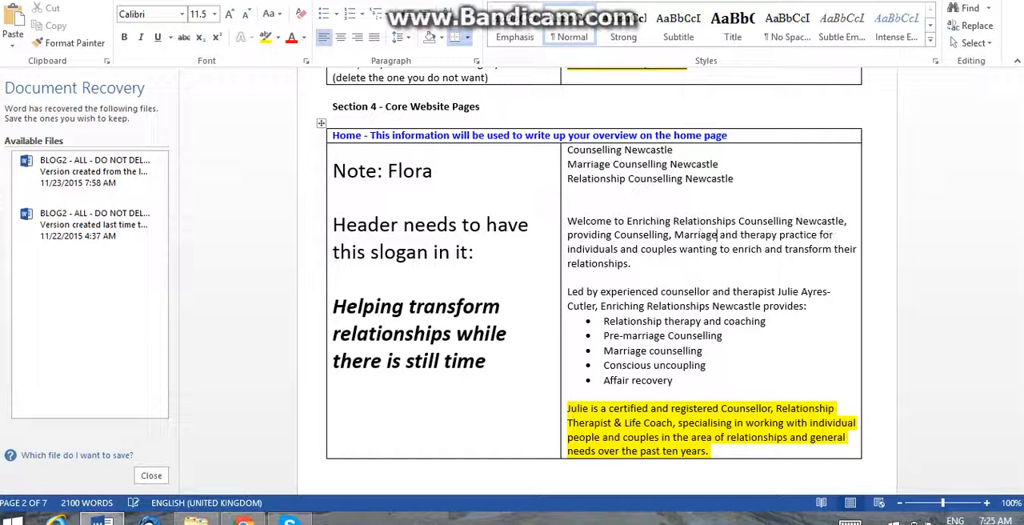
Insert "Marriage and Relationship" between "providing" and "Counselling" in the welcome paragraph.
key("Left")
key("Left")
key("Left")
key("Left")
key("Left")
key("Left")
key("Left")
key("Left")
key("Left")
key("Left")
key("Left")
key("Left")
key("Left")
key("Left")
key("Left")
key("Left")
key("Left")
key("Left")
key("Left")
key("Left")
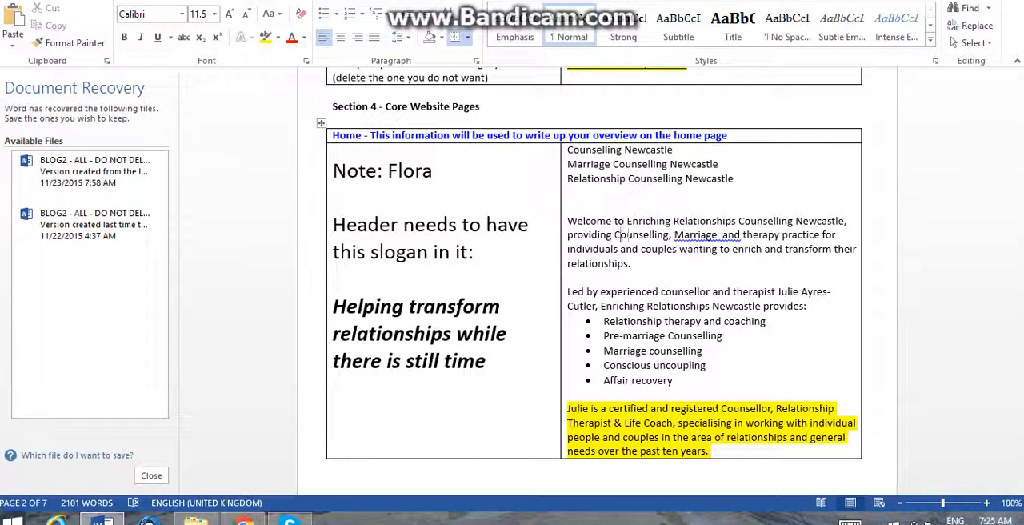
type("marria")
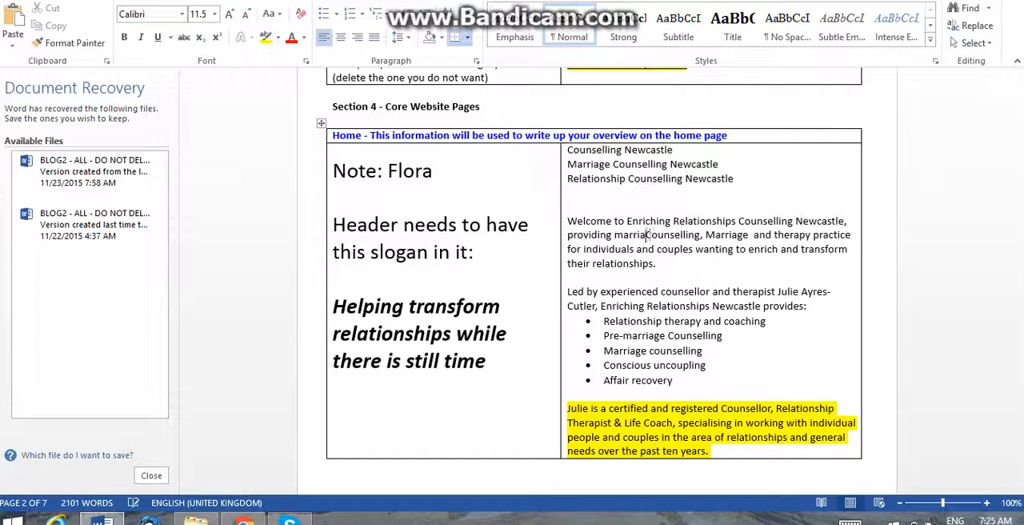
key("BackSpace")
key("BackSpace")
key("BackSpace")
key("BackSpace")
key("BackSpace")
key("BackSpace")
type("Marriage ")
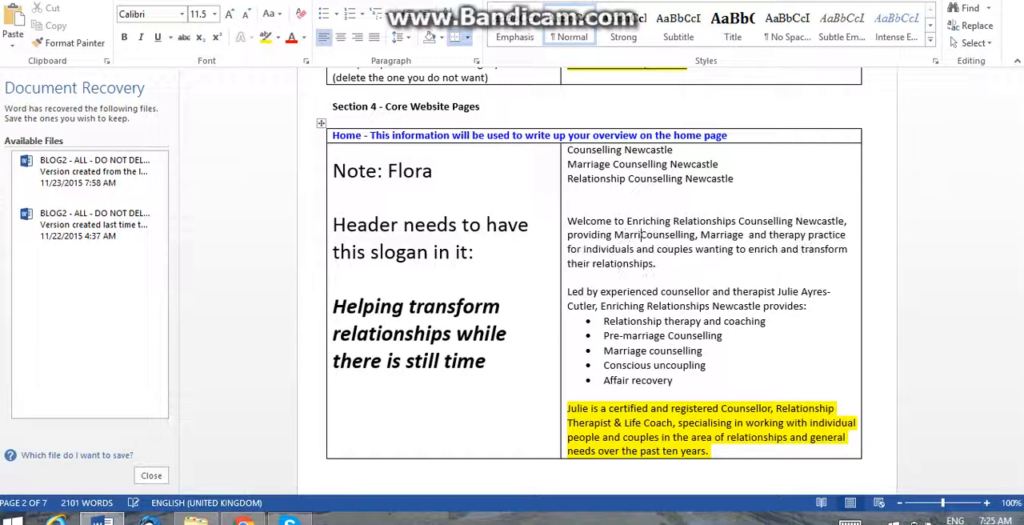
type("s")
key("BackSpace")
type("and")
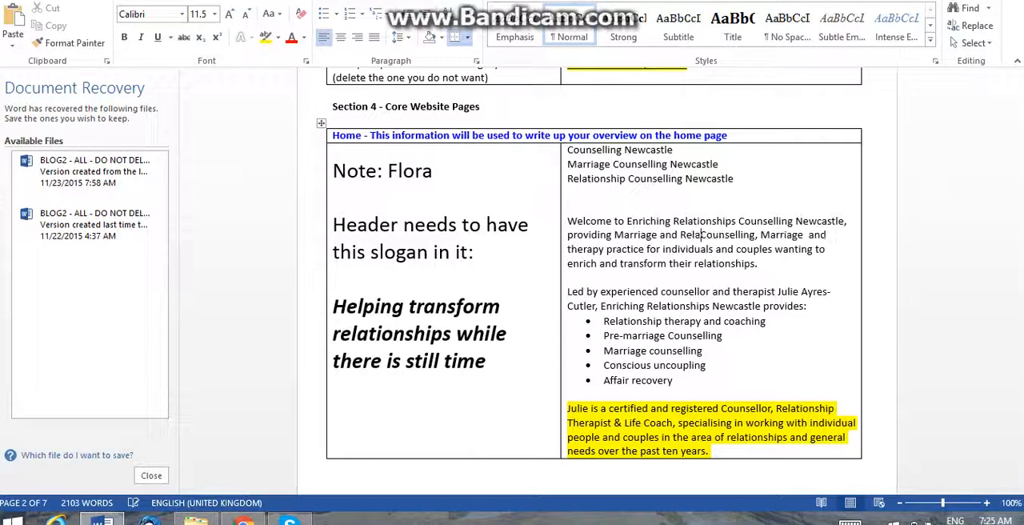
type(" Relationship")
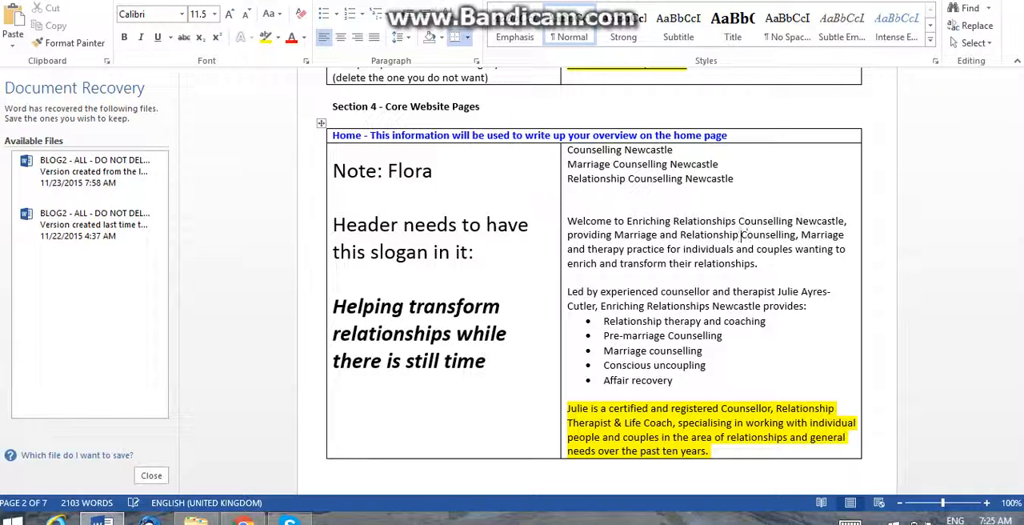
Replace ", Marriage and therapy practice for" with "to Newcastle" in the welcome paragraph.
key("shift+Right")
key("shift+Right")
key("shift+Right")
key("shift+Right")
key("shift+Right")
key("shift+Right")
key("shift+Right")
key("shift+Right")
key("shift+Right")
key("shift+Right")
key("shift+Right")
key("shift+Right")
key("shift+Right")
key("shift+Right")
key("shift+Right")
key("shift+Right")
key("shift+Right")
key("shift+Right")
key("shift+Right")
key("shift+Right")
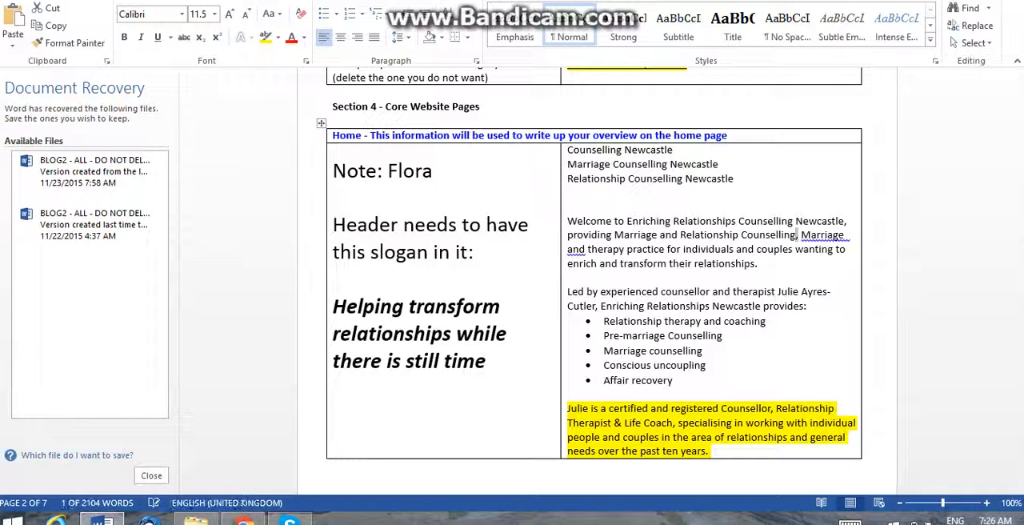
key("shift+Left")
key("shift+Left")
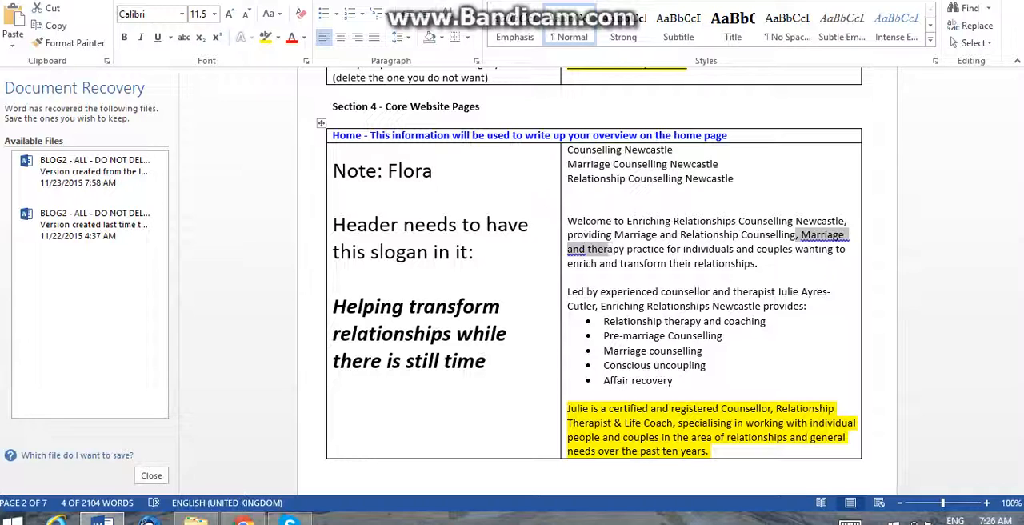
key("shift+Right")
key("shift+Right")
key("shift+Right")
key("shift+Right")
key("shift+Right")
key("shift+Right")
key("shift+Right")
key("shift+Right")
key("shift+Right")
key("shift+Right")
key("shift+Right")
key("shift+Left")
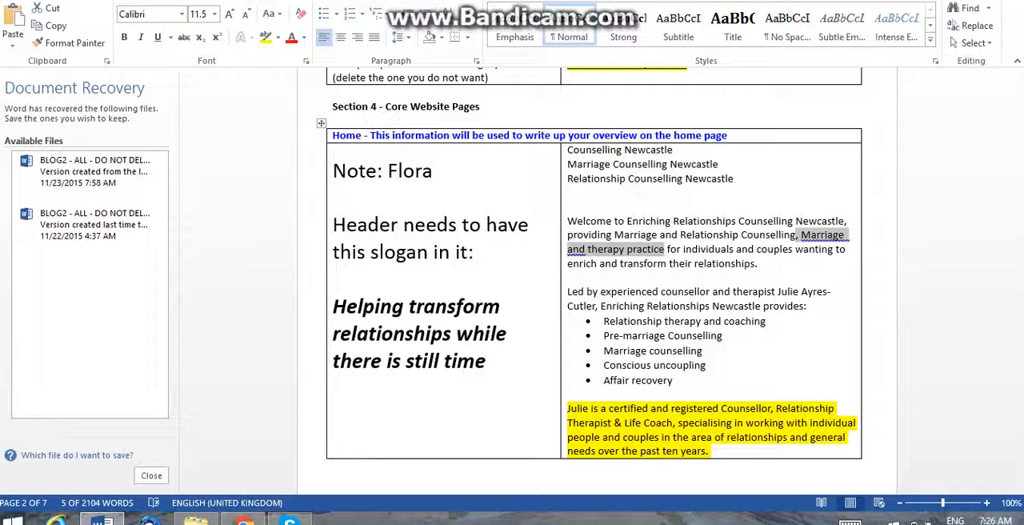
key("shift+Right")
key("shift+Right")
key("shift+Right")
key("shift+Right")
key("BackSpace")
type("to ")
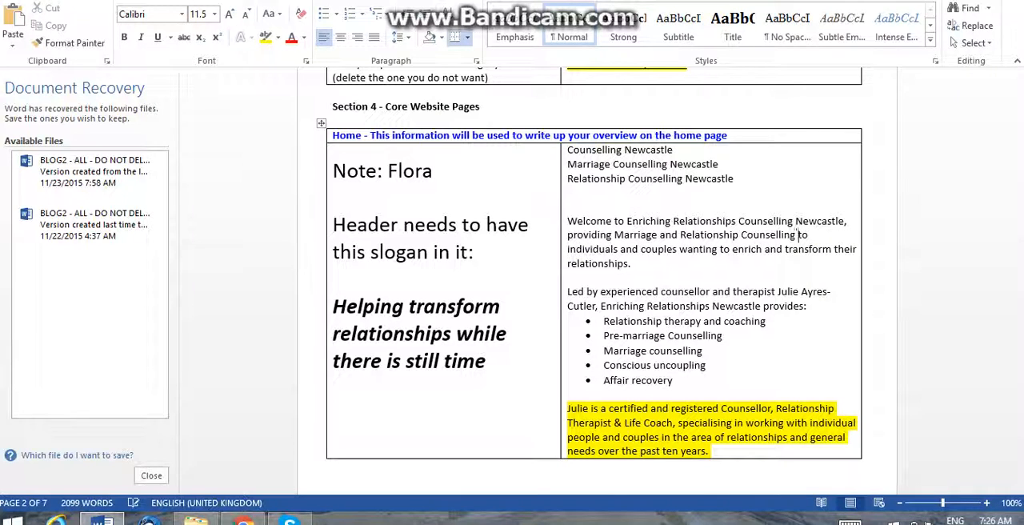
type("Newcastle")
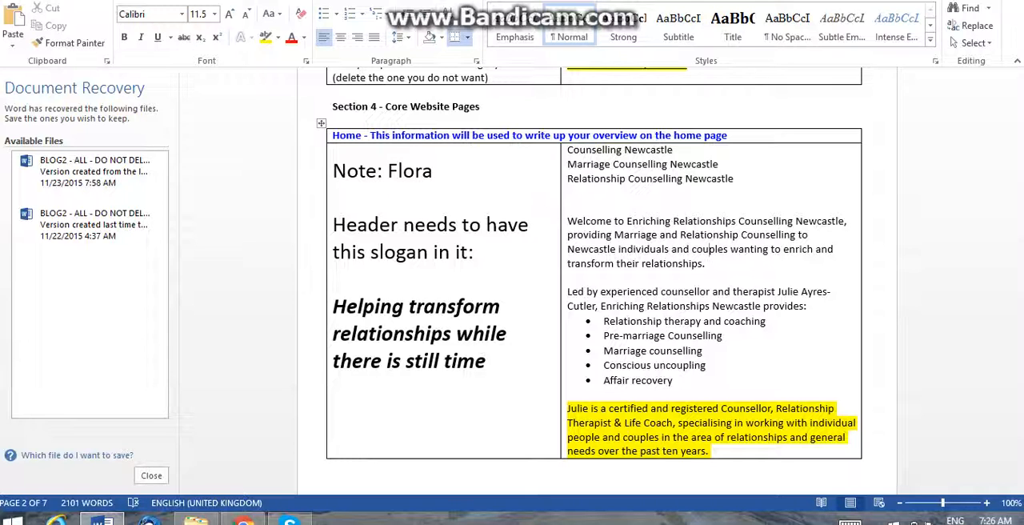
Insert "Newcastle" before "counsellor" in the sentence beginning "Led by experienced".
left_click(706, 263)
left_click(660, 292)
type("Newcastyle")
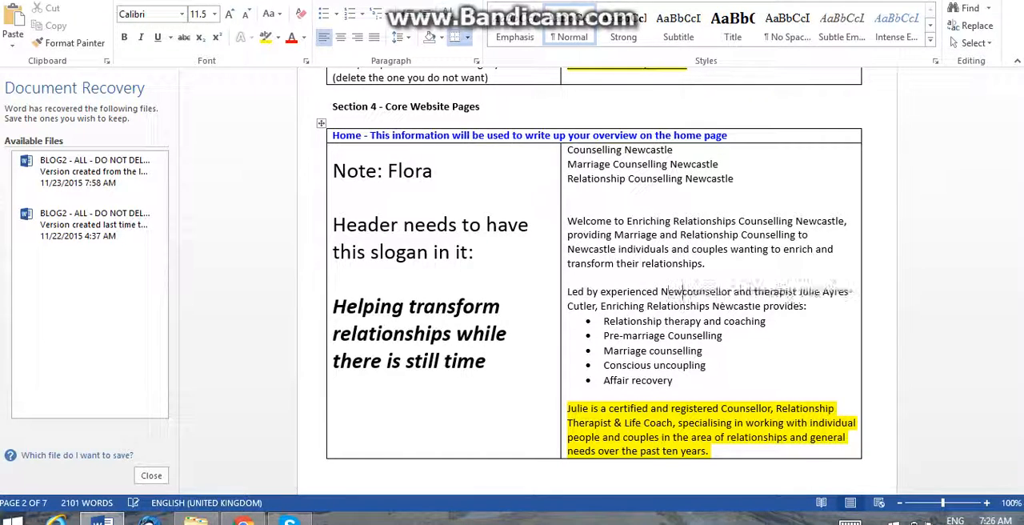
key("BackSpace")
key("BackSpace")
key("BackSpace")
key("BackSpace")
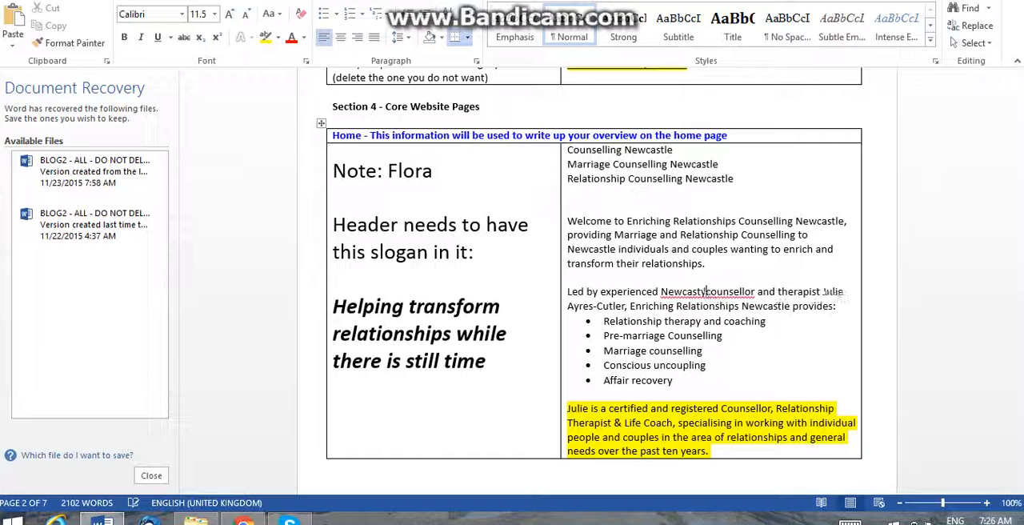
type("le")
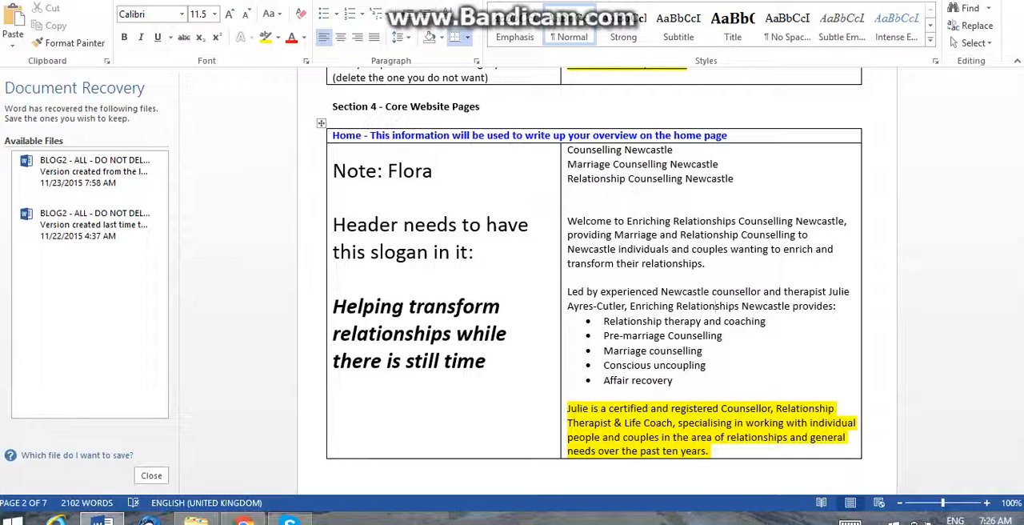
Add a bold "About" heading with the counsellor's first name above the highlighted biography paragraph.
key("Down")
key("Right")
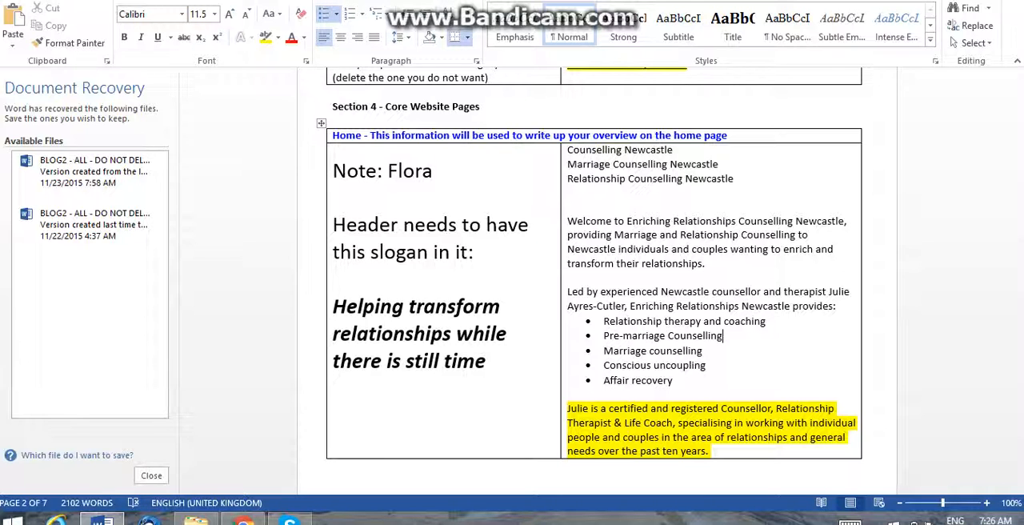
key("Down")
key("Down")
key("Down")
key("Down")
key("Return")
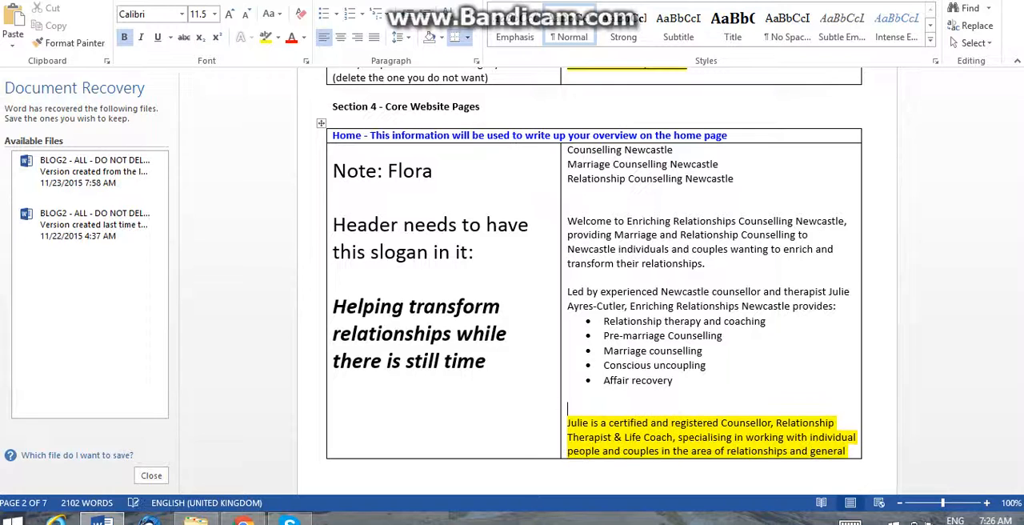
type("About Julie")
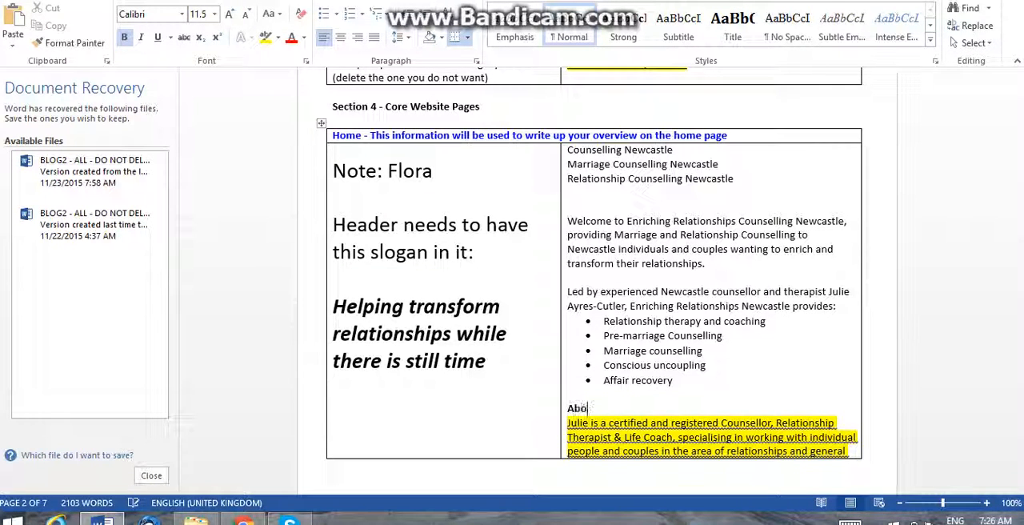
key("ctrl+b")
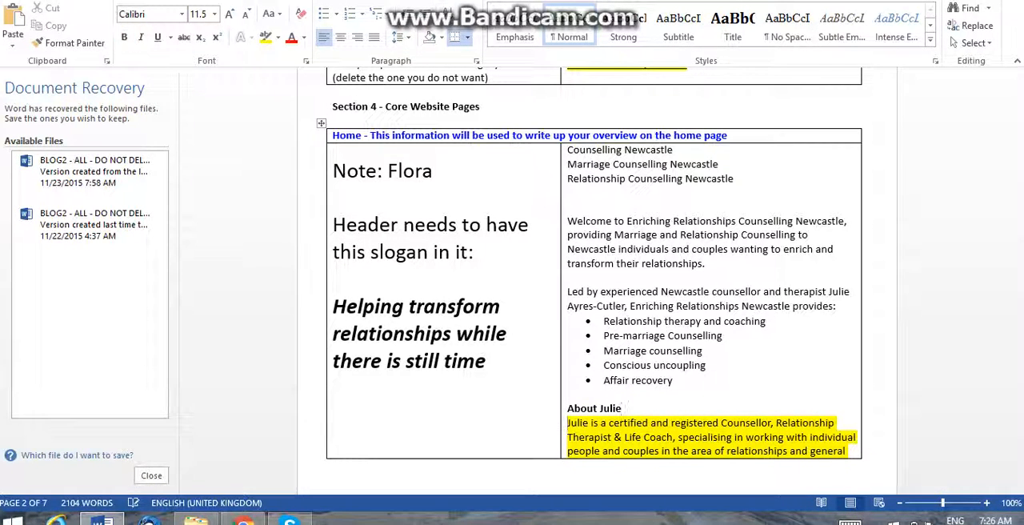
Insert "Newcastle" before "Counsellor" and replace "&" with "and" before "Life Coach" in the highlighted biography paragraph.
left_click(656, 422)
type("Newcastle")
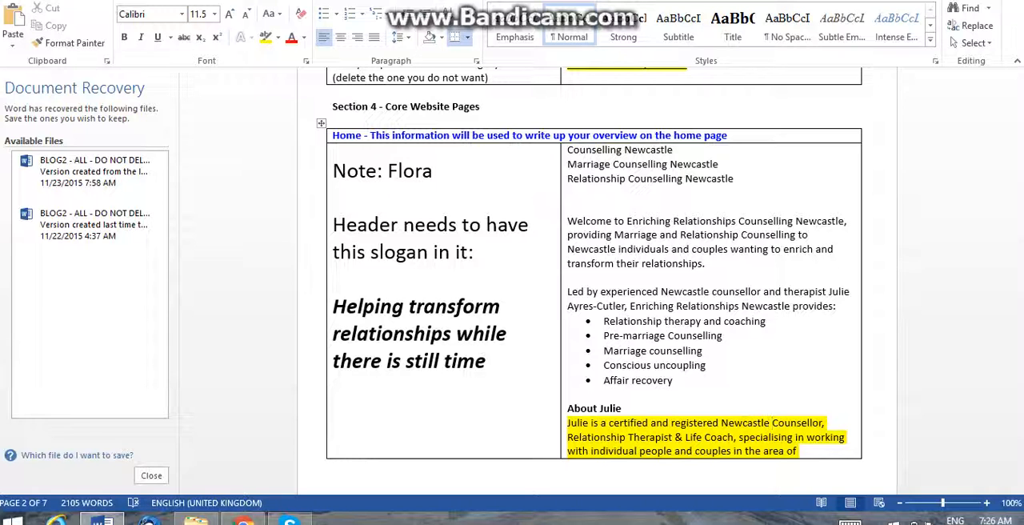
left_click(675, 437)
key("BackSpace")
key("Right")
key("BackSpace")
type("and")
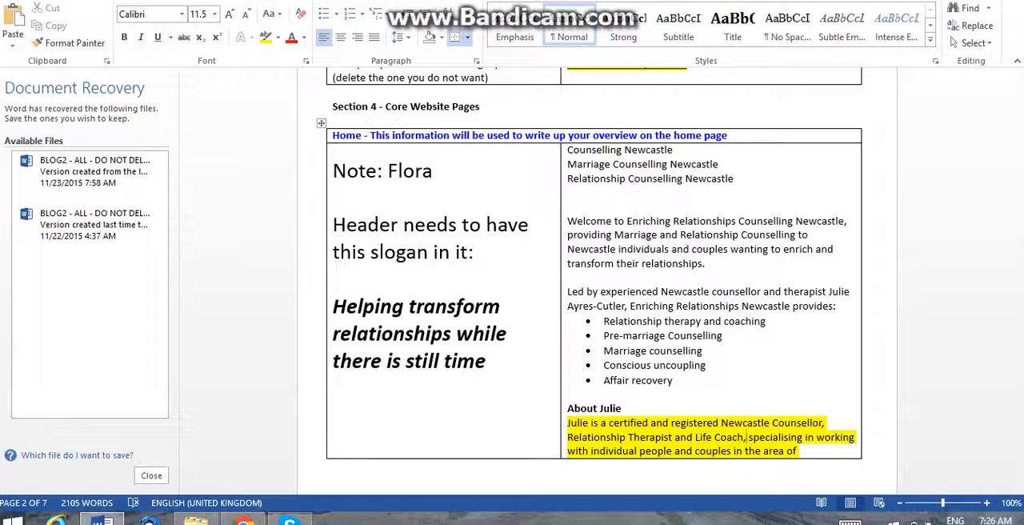
End the highlighted biography sentence with a full stop after "general needs" and delete "over the past ten years".
scroll(746, 437, "down", 4)
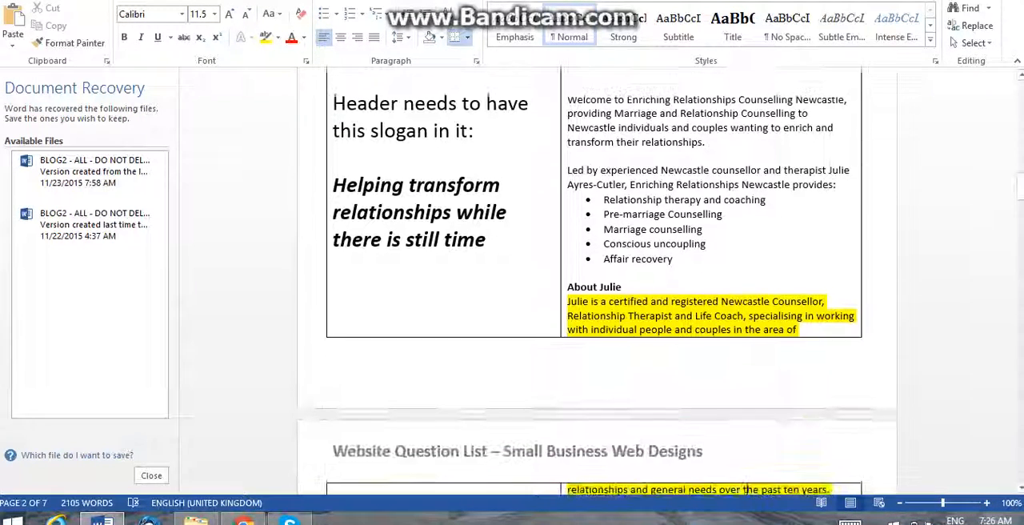
left_click(745, 459)
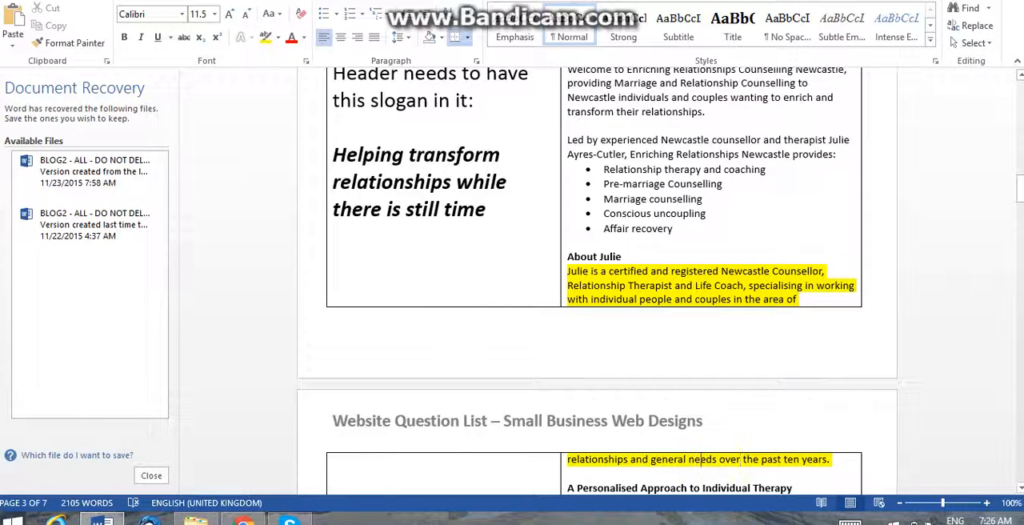
key("Left")
key("Left")
key("Left")
key("Left")
key("Left")
key("Left")
key("Left")
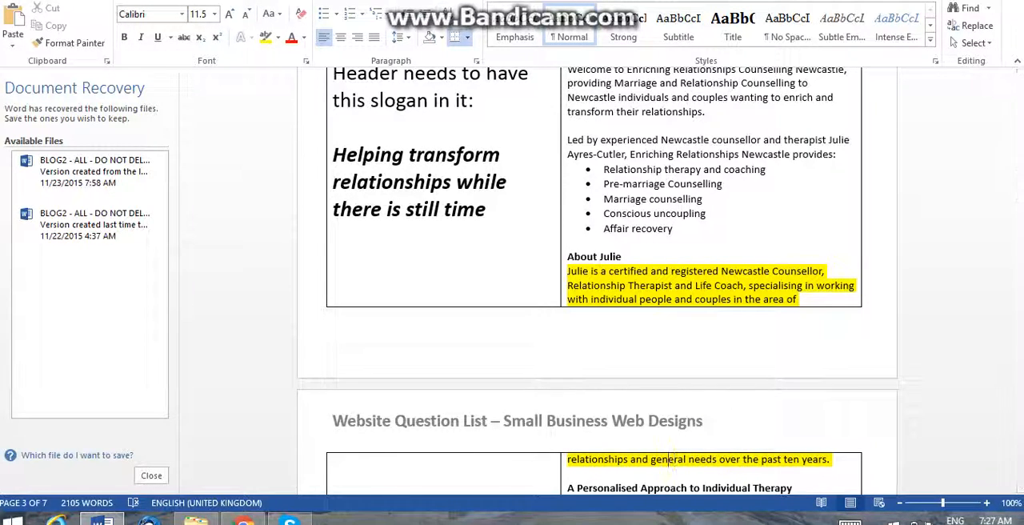
key("Left")
key("Left")
left_click(681, 299)
key("Right")
key("Right")
left_click(714, 458)
type(".")
key("Delete")
key("Delete")
key("Delete")
key("Delete")
key("Delete")
key("Delete")
key("Delete")
key("Delete")
key("Delete")
key("Delete")
key("Delete")
key("Delete")
key("Delete")
key("Delete")
key("Delete")
key("Delete")
key("Delete")
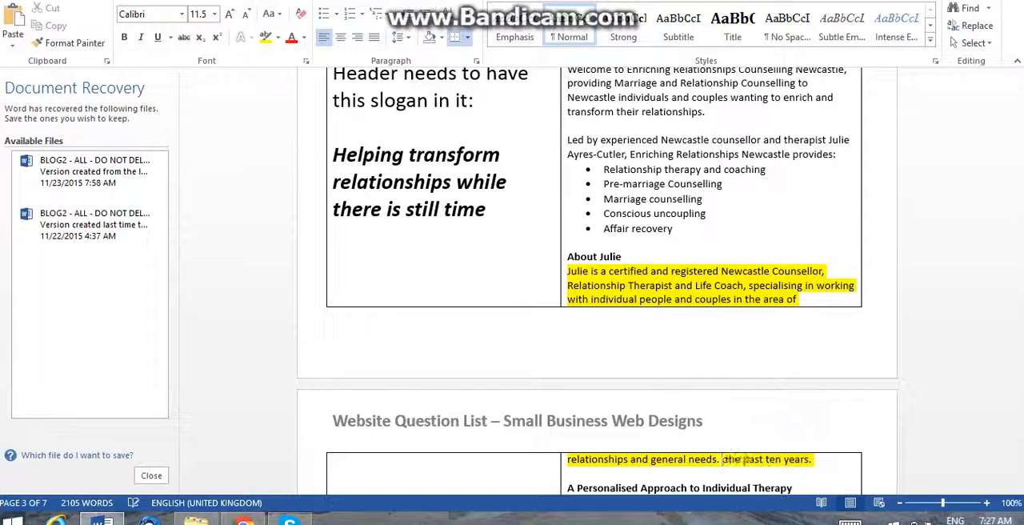
key("Delete")
key("Delete")
key("Delete")
key("Delete")
key("Delete")
key("Delete")
key("Delete")
key("Delete")
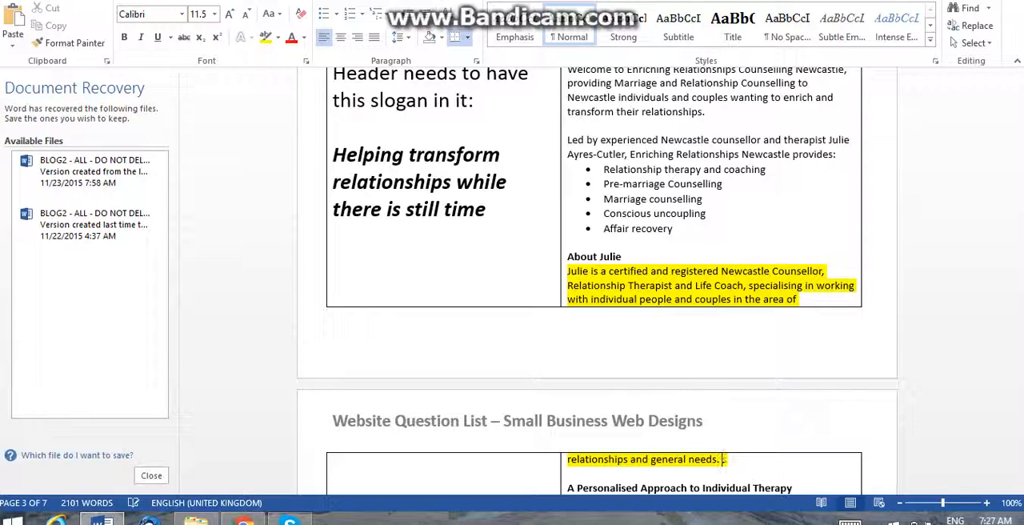
Add a full stop after "Lake Macquarie" at the end of the Our Difference paragraph.
scroll(720, 480, "down", 3)
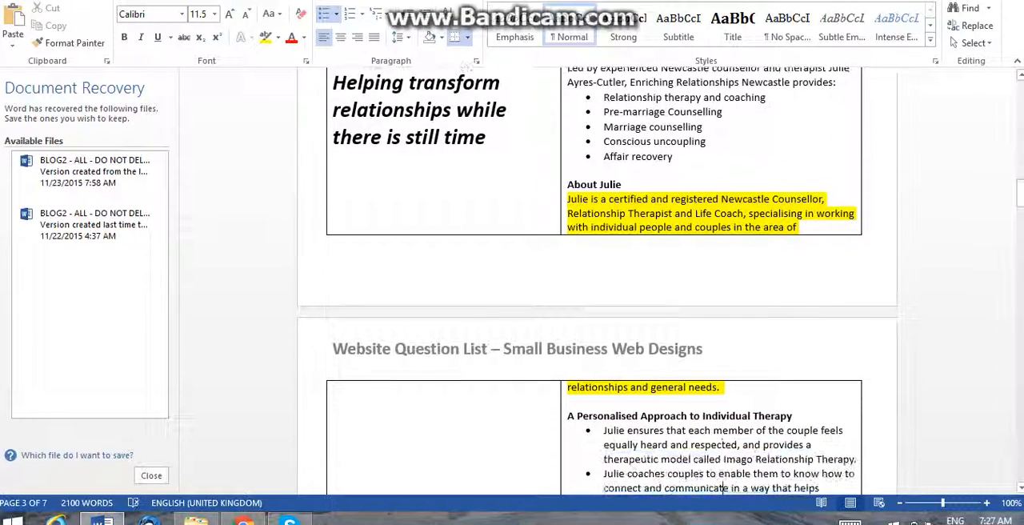
scroll(720, 486, "down", 1)
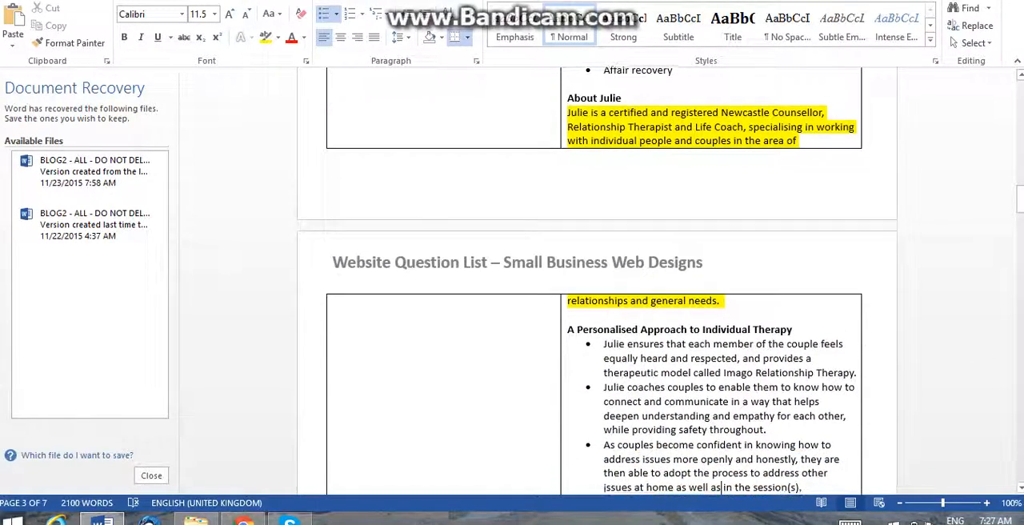
scroll(720, 485, "down", 1)
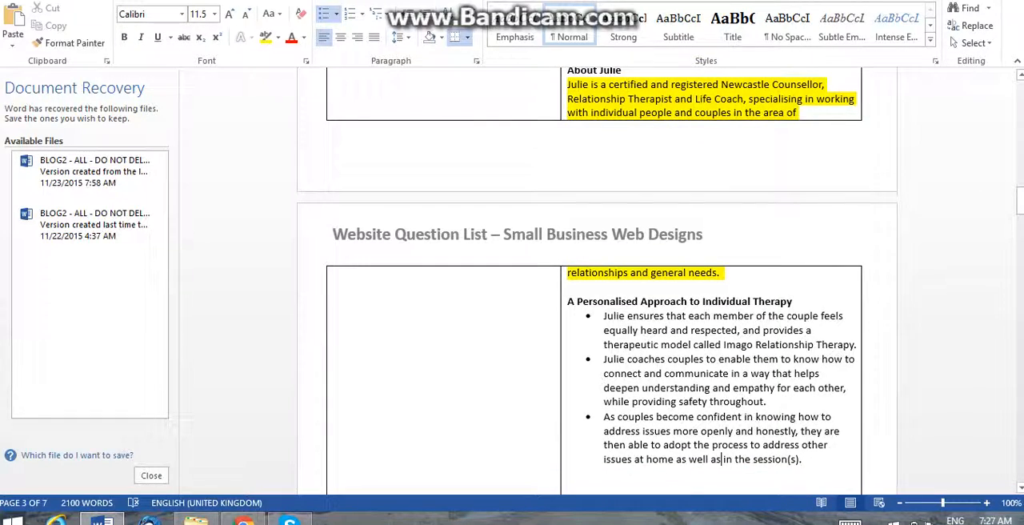
scroll(718, 487, "down", 2)
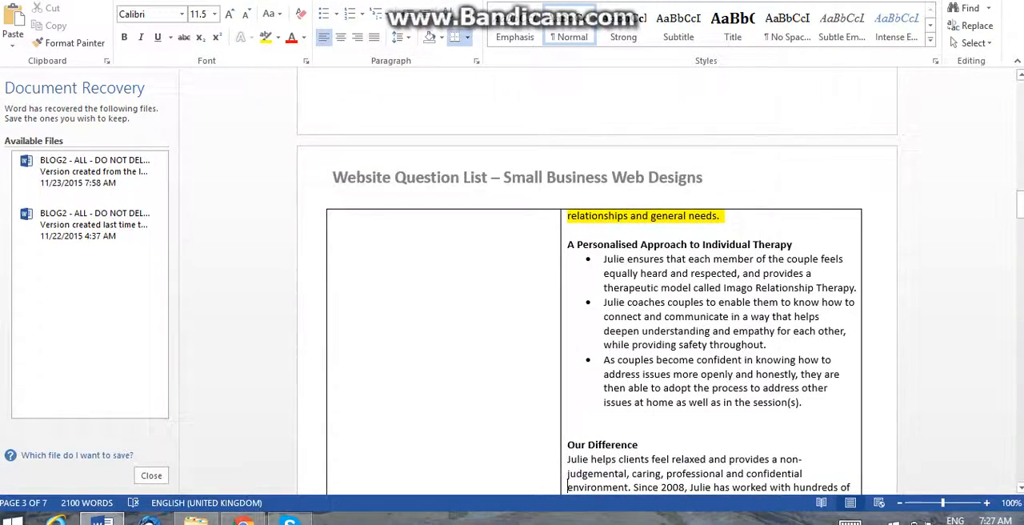
scroll(568, 480, "down", 1)
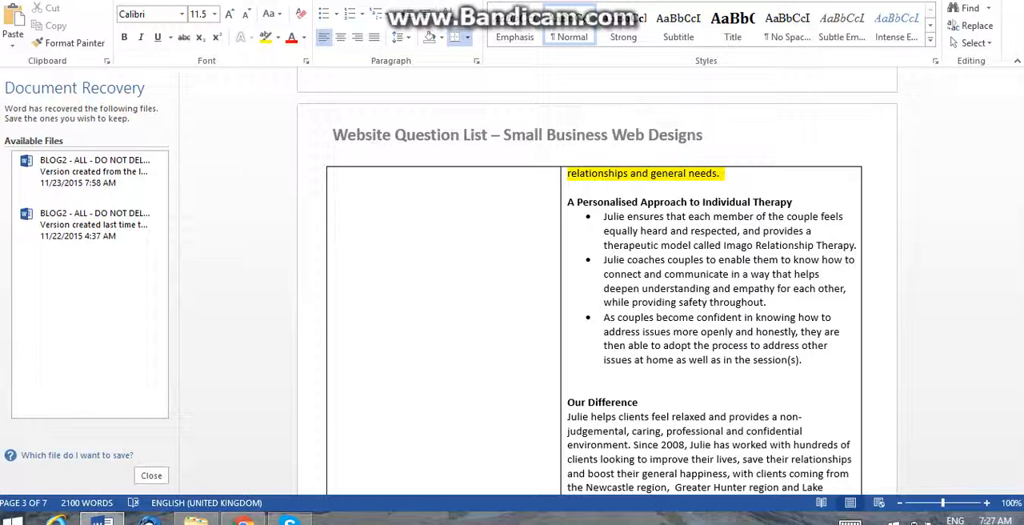
key("Down")
key("Down")
key("Down")
key("Down")
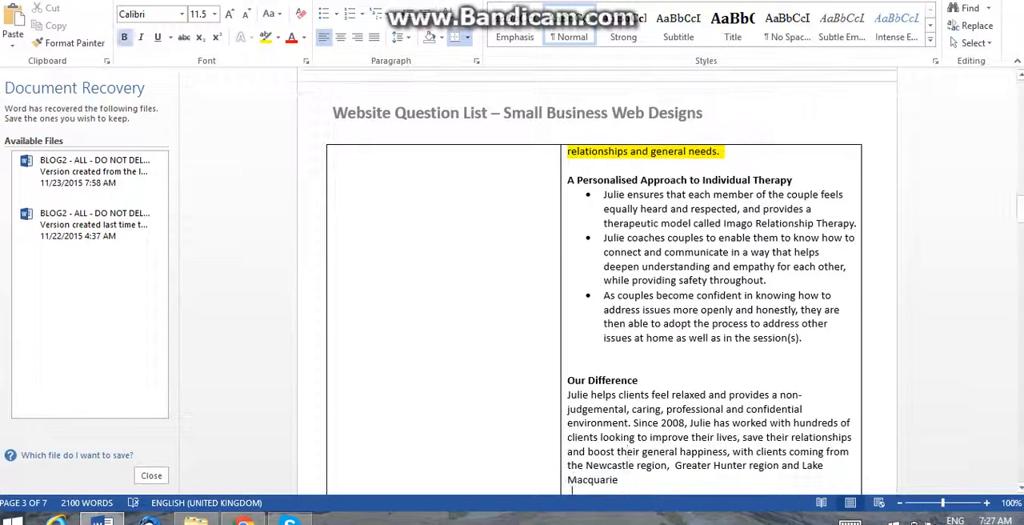
key("Up")
key("Up")
type(".")
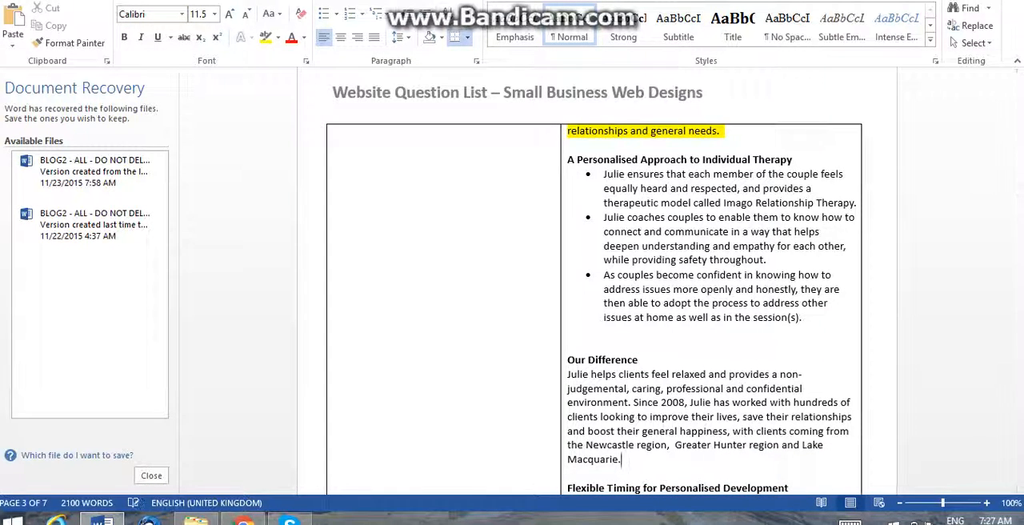
Cut the three Newcastle counselling keyword lines from above the welcome paragraph in the Home table.
key("shift+Up")
key("Down")
key("Down")
key("Down")
key("Down")
key("Down")
key("Down")
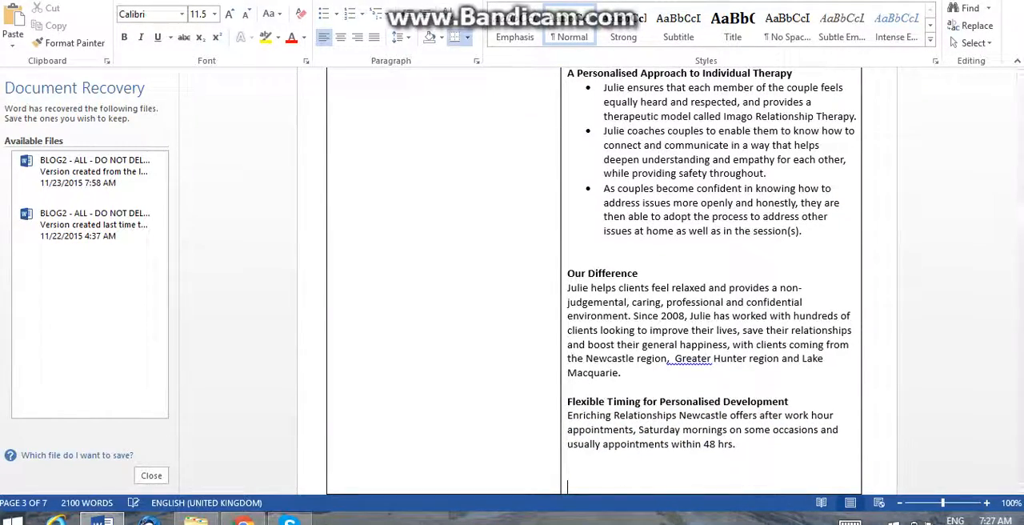
left_click_drag(1020, 216, 1020, 178)
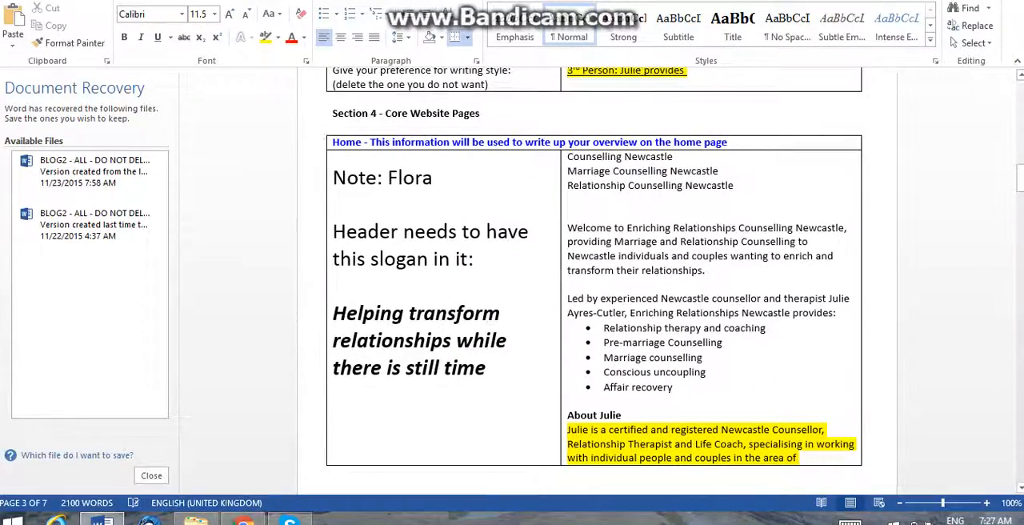
mouse_move(564, 171)
left_mouse_down()
mouse_move(564, 185)
mouse_move(564, 157)
mouse_move(564, 172)
left_mouse_up()
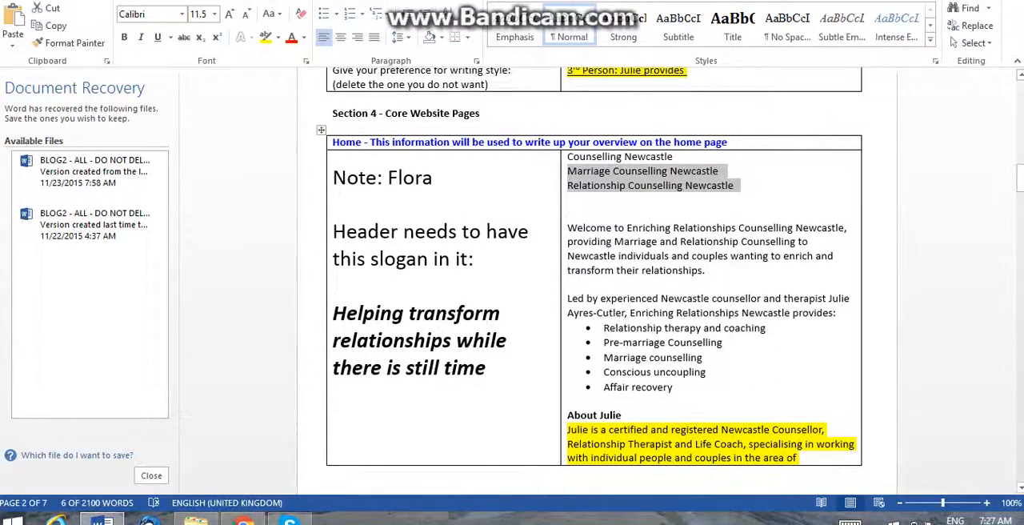
key("shift+Up")
key("ctrl+c")
key("Delete")
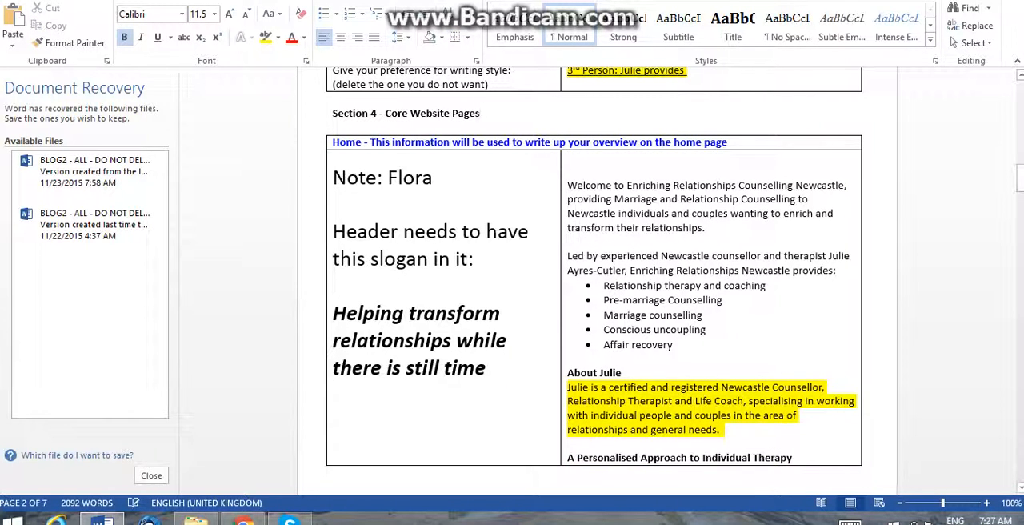
Add the bold lines "SEO page title" and "SEO description" between the Section 4 heading and the Home table.
key("Return")
key("Return")
key("Return")
key("Return")
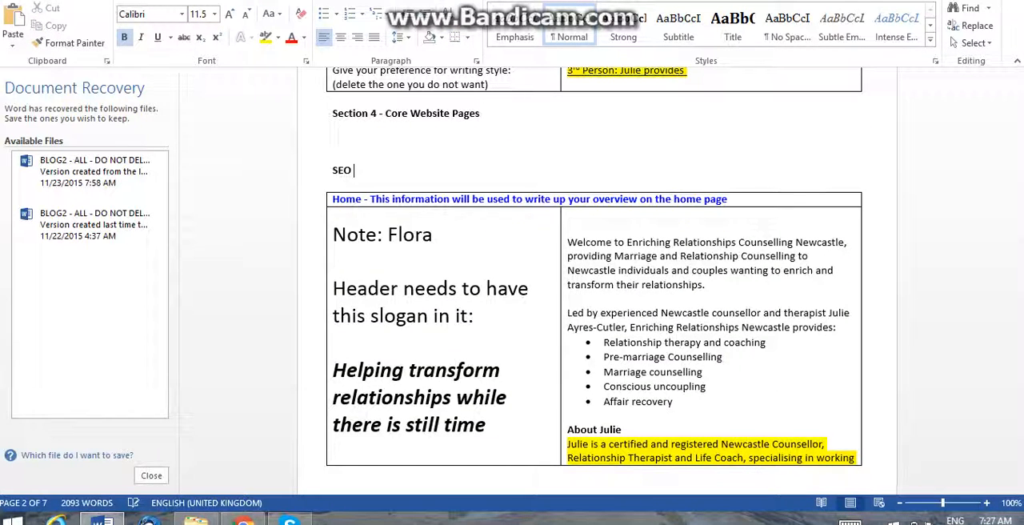
type("SEO ti")
key("BackSpace")
key("BackSpace")
type("pahe ti")
key("BackSpace")
key("BackSpace")
key("BackSpace")
key("BackSpace")
key("BackSpace")
type("ge title")
key("Return")
key("BackSpace")
type("SEO")
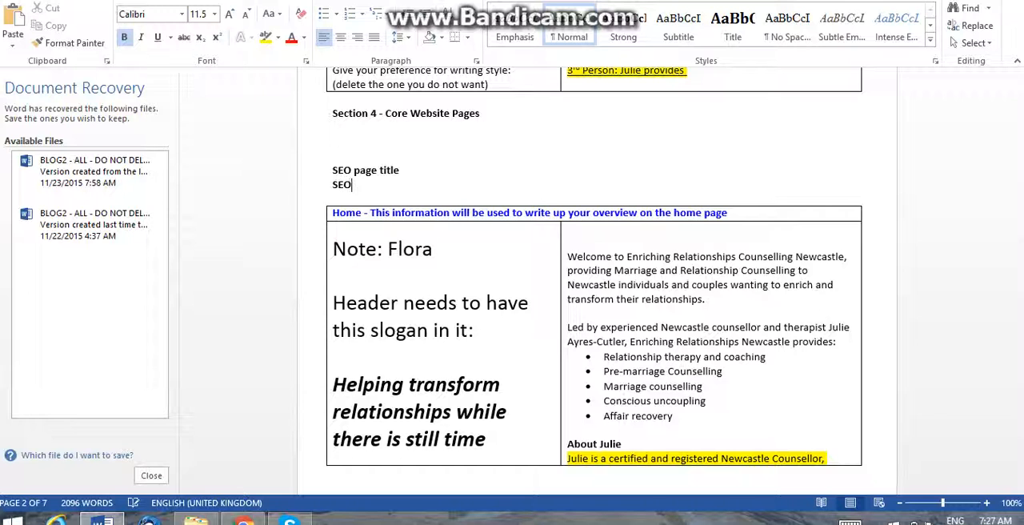
type(" description")
key("Return")
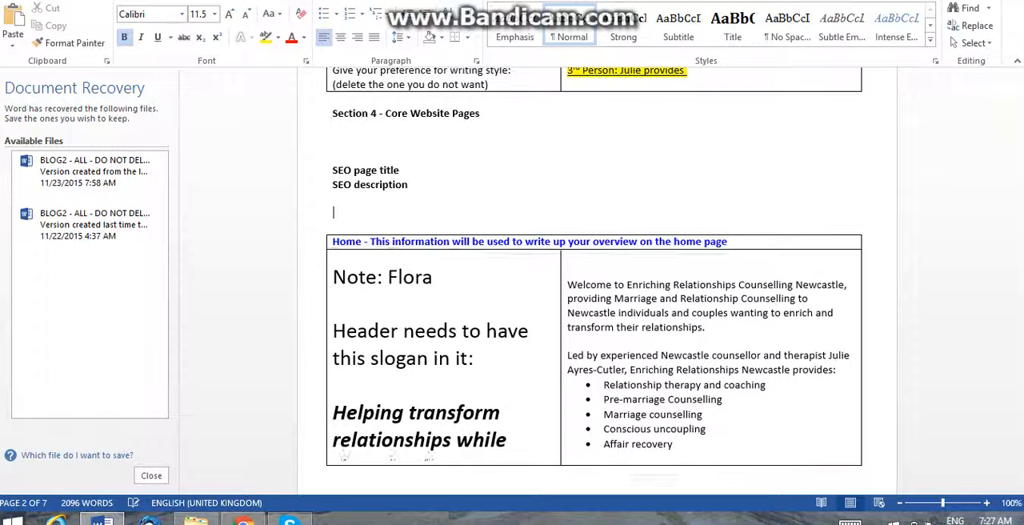
Paste the three keyword lines below "SEO description" and add a "Page:" line above "SEO page title".
key("ctrl+v")
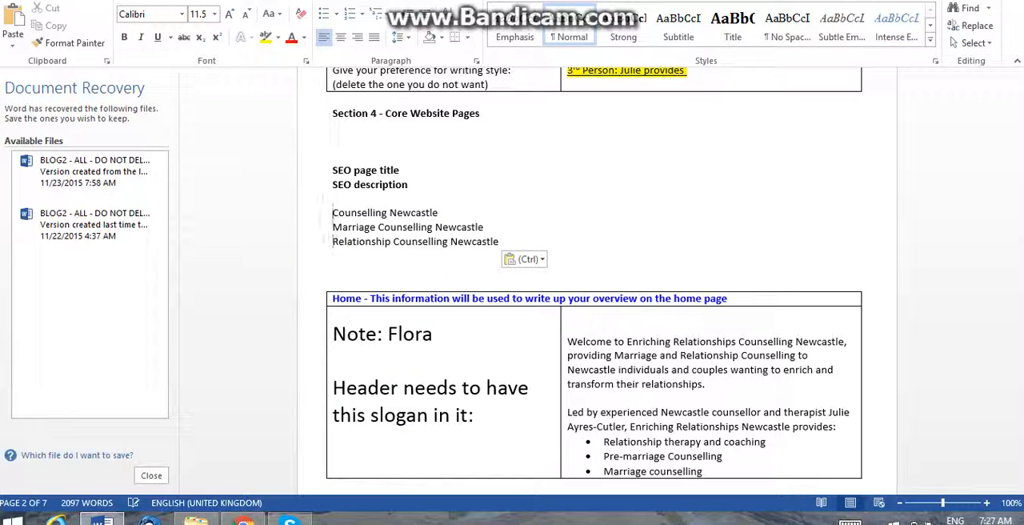
left_click_drag(330, 169, 331, 184)
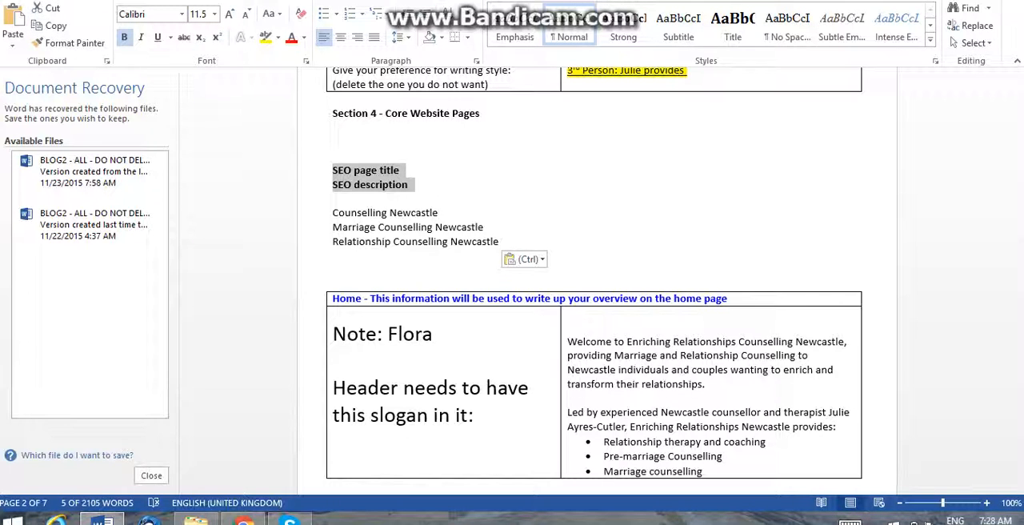
left_click(334, 156)
type("Page:")
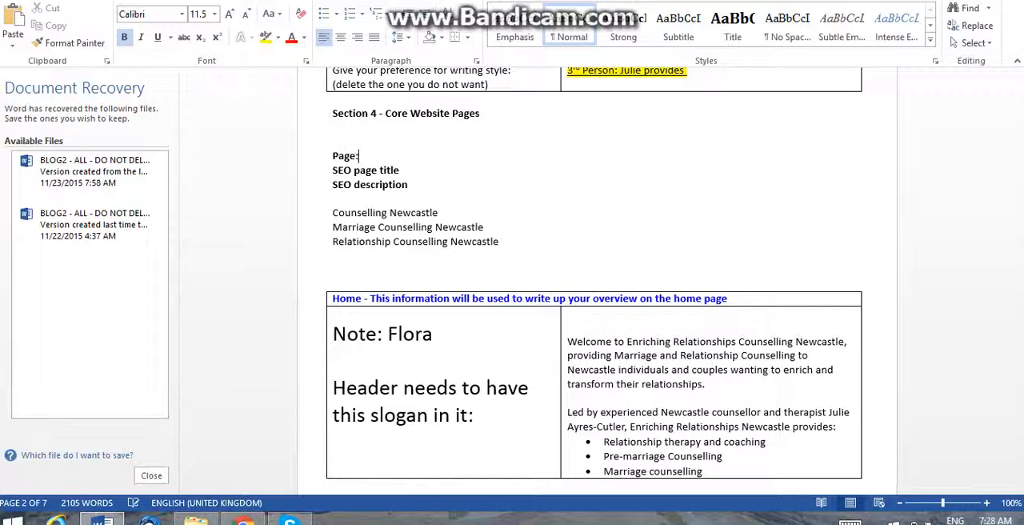
Copy the SEO block from "Page:" through the keyword lines and paste it twice above the Home table.
key("Home")
key("shift+Down")
key("shift+Down")
key("shift+Down")
key("shift+Down")
key("shift+Down")
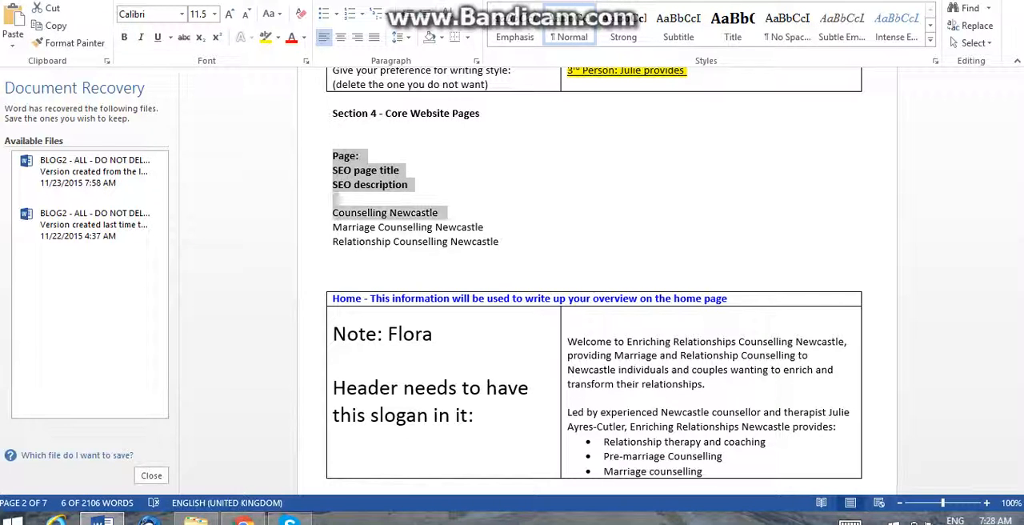
key("shift+Down")
key("shift+Down")
key("shift+Down")
key("ctrl+c")
key("Down")
key("Return")
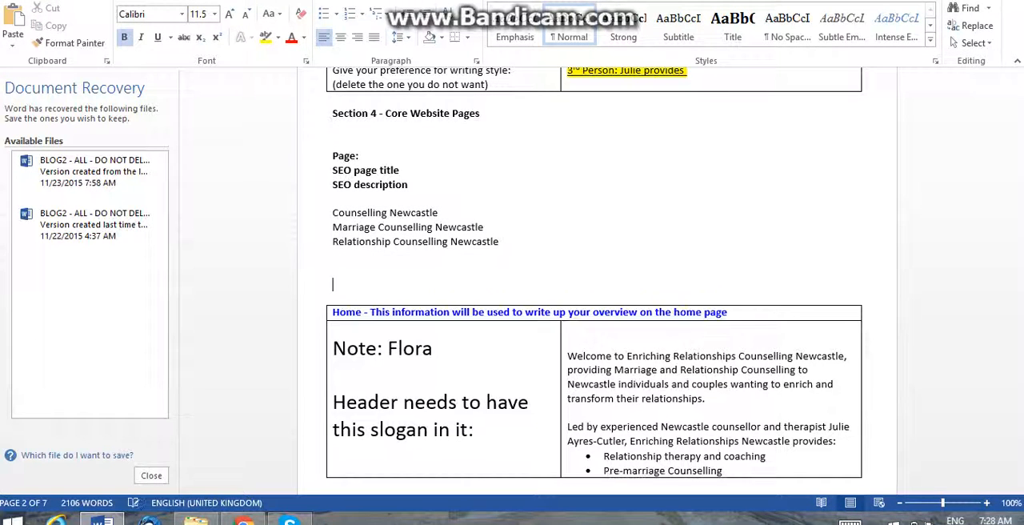
key("ctrl+v")
key("Return")
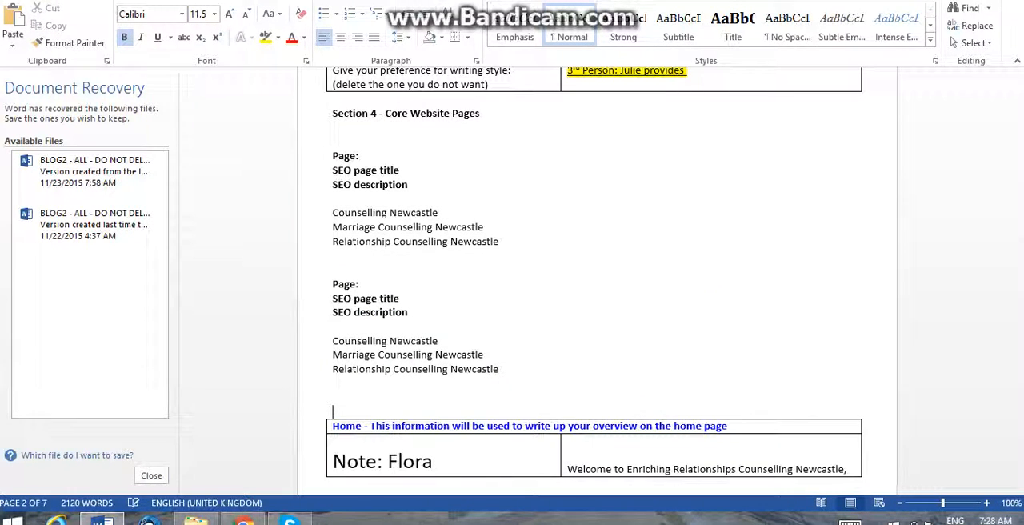
key("ctrl+v")
key("Return")
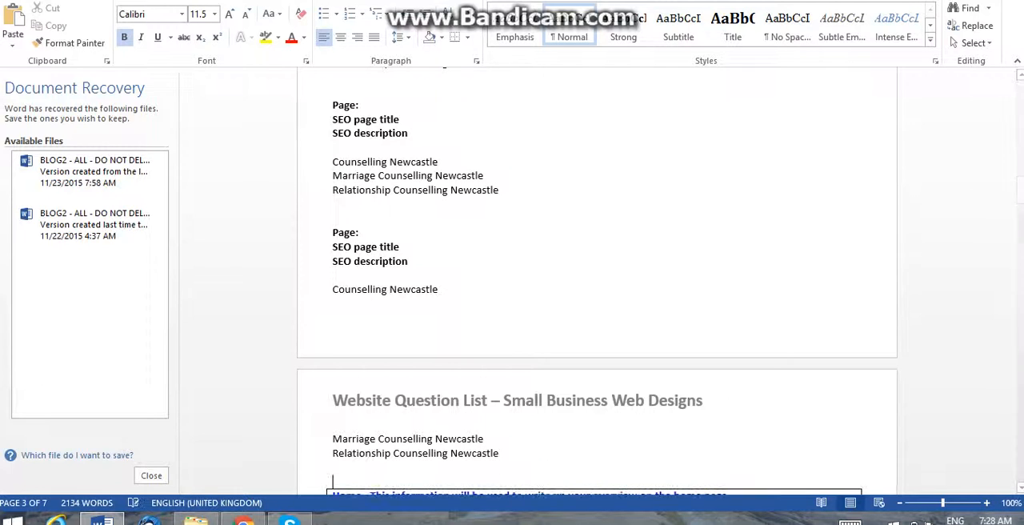
Fill in "Home" as the page name on the first "Page:" line under Section 4.
key("Up")
key("Up")
key("Up")
key("Up")
key("Up")
key("Up")
key("Up")
key("Up")
key("Up")
key("Up")
key("Up")
key("Up")
key("Up")
key("Up")
key("Up")
key("Up")
key("Up")
key("Up")
key("Up")
key("Up")
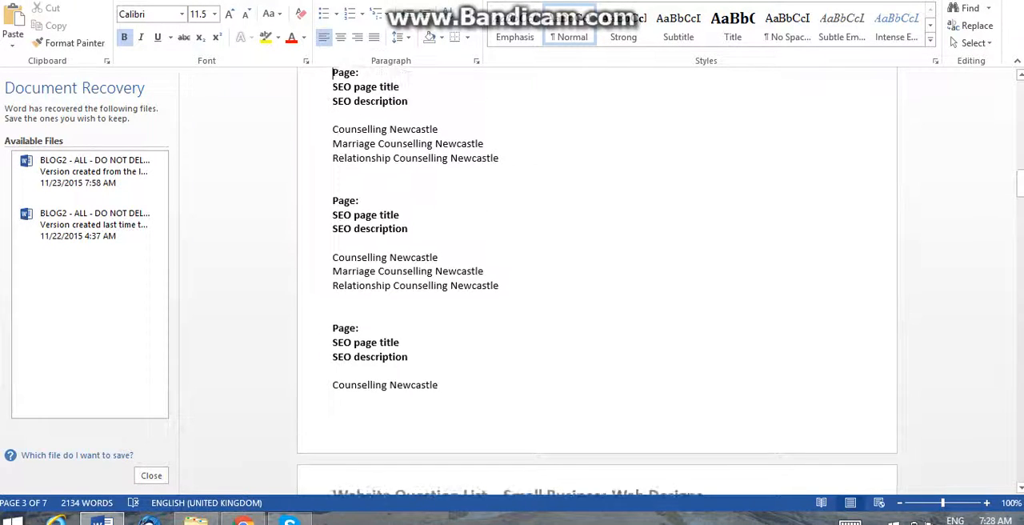
key("Up")
key("Up")
key("Down")
key("Down")
key("Down")
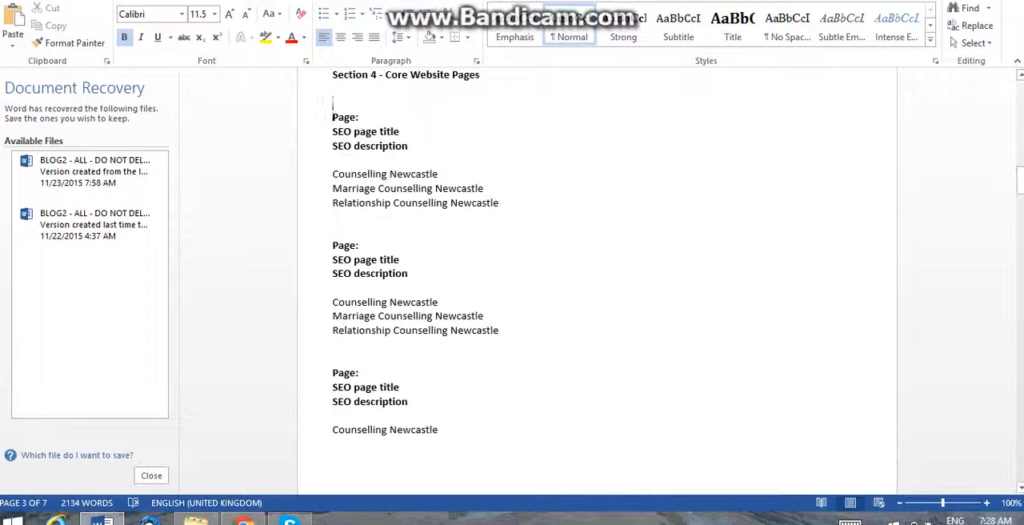
key("End")
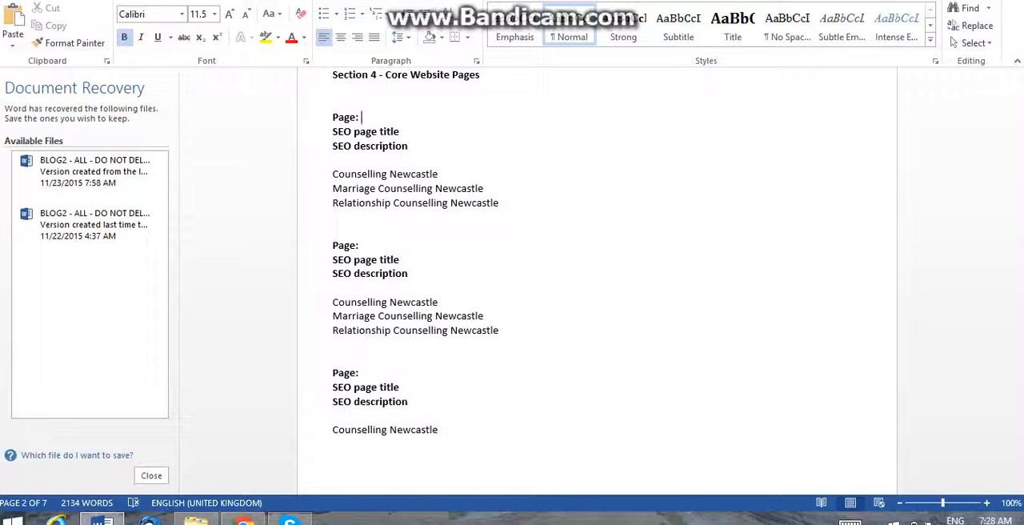
type("Home")
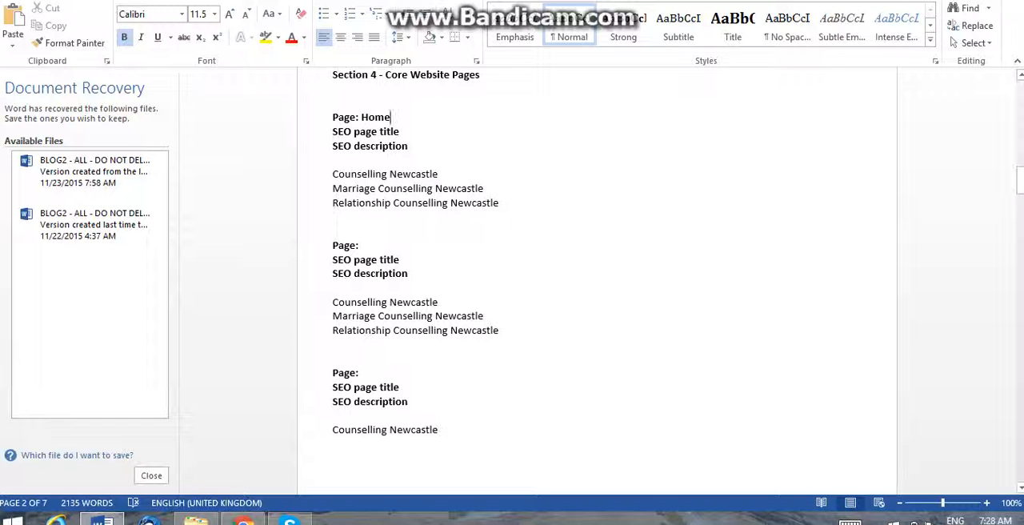
Copy "to Enriching Relationships Counselling Newcastle" from the Home table's welcome paragraph and paste it after "SEO page title:" in the Home block.
left_click_drag(1020, 184, 1020, 206)
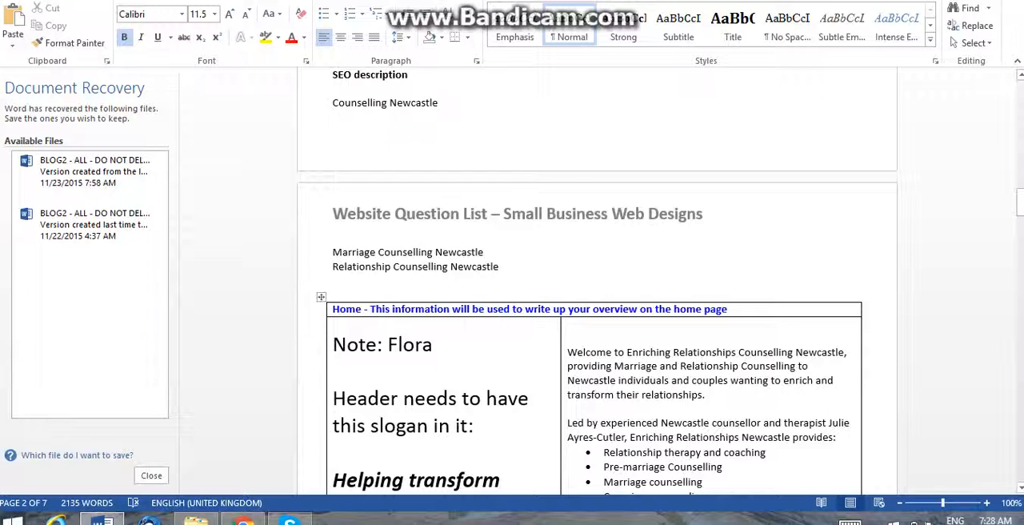
left_click_drag(614, 352, 844, 353)
key("ctrl+c")
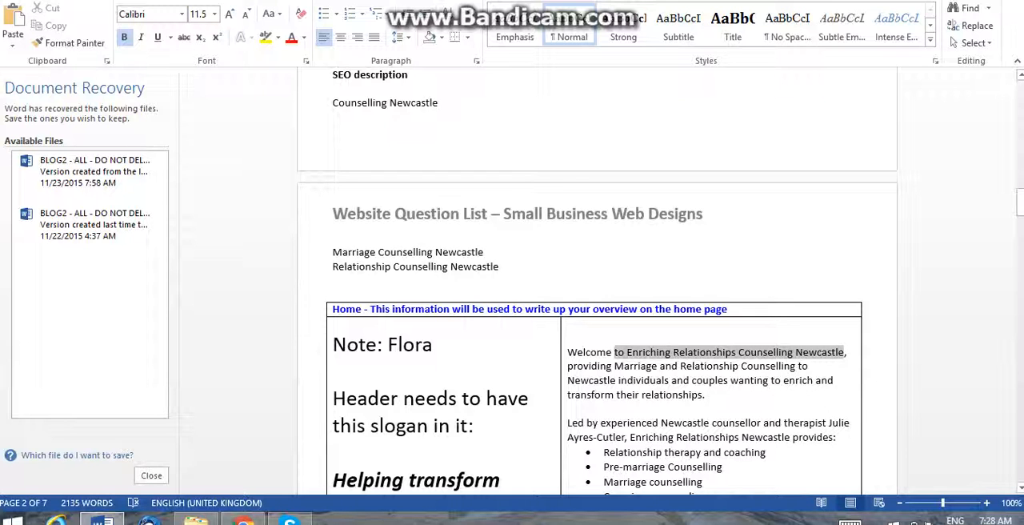
left_click_drag(1020, 206, 1020, 177)
left_click(400, 231)
type(":")
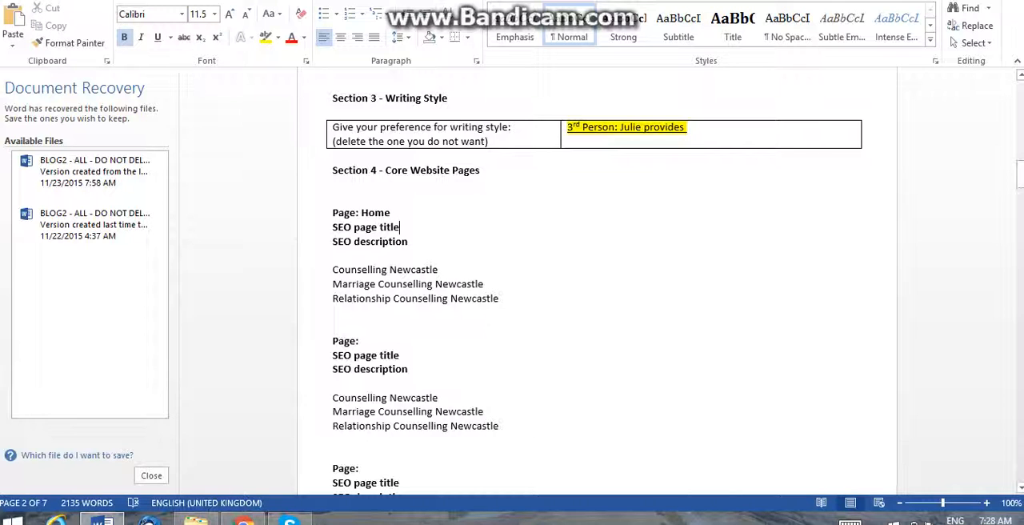
key("ctrl+v")
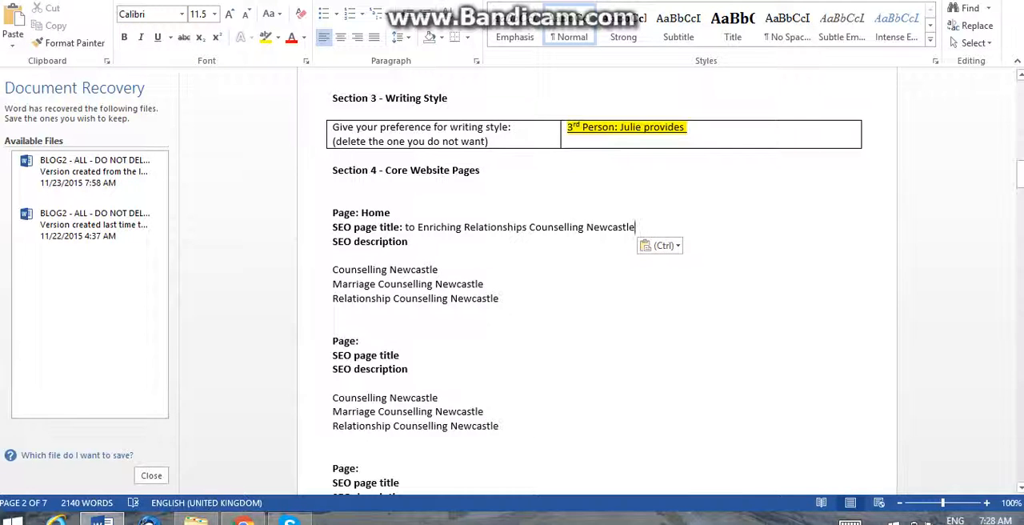
Remove the leading "to" from the Home page title and insert a "|" separator between "Enriching Relationships" and "Counselling Newcastle".
left_click(417, 227)
key("BackSpace")
key("BackSpace")
key("BackSpace")
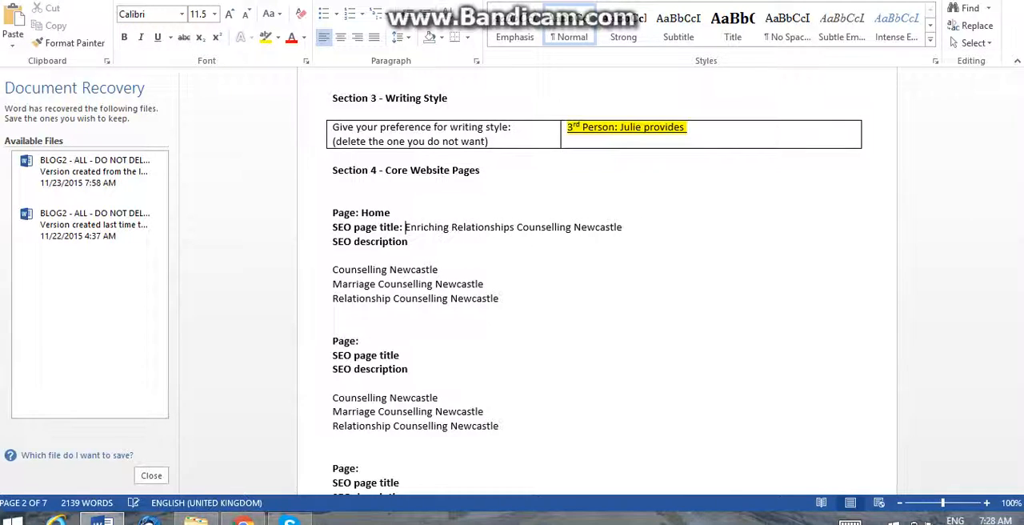
type("|")
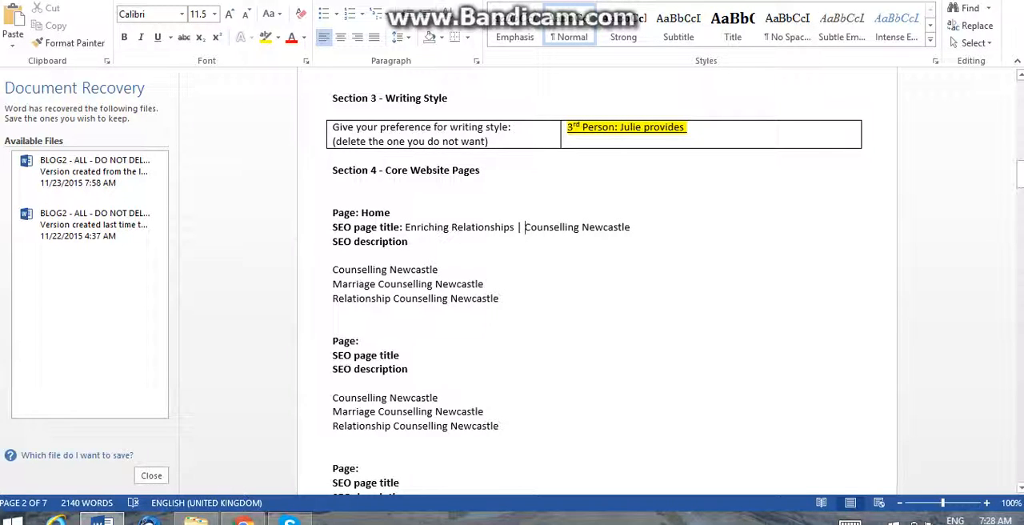
Append "| Marriage Counselling" to the Home SEO page title, copying the phrase from the keyword line below.
left_click_drag(486, 284, 432, 284)
key("ctrl+c")
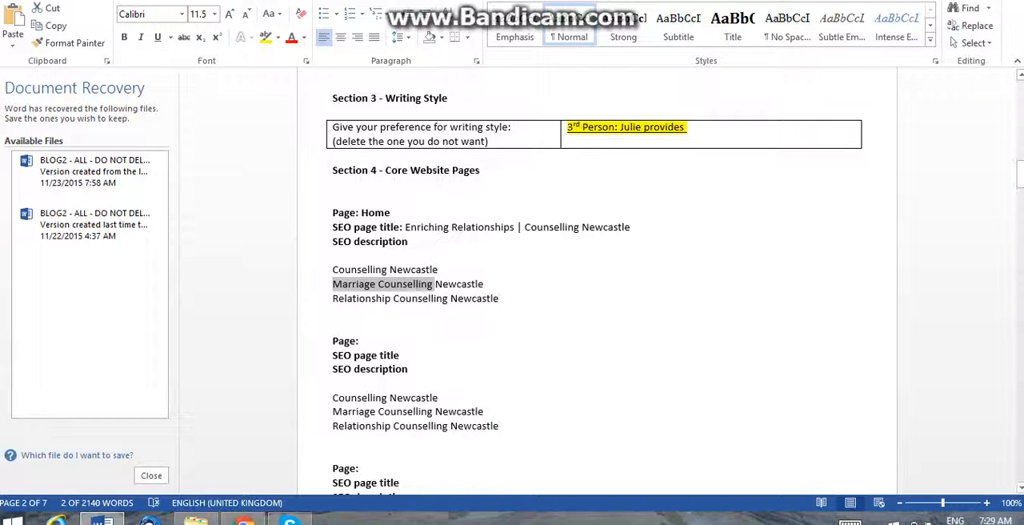
left_click(631, 227)
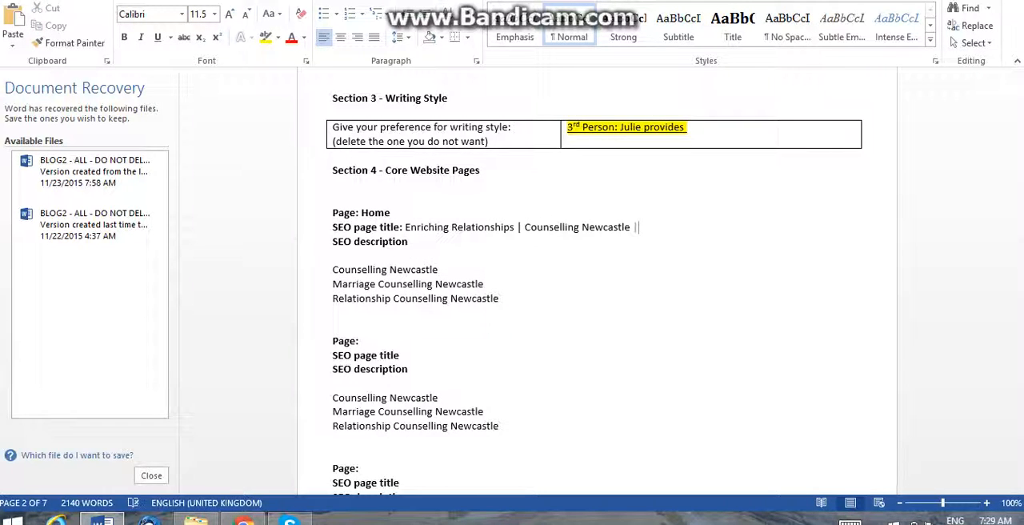
type("|")
key("ctrl+v")
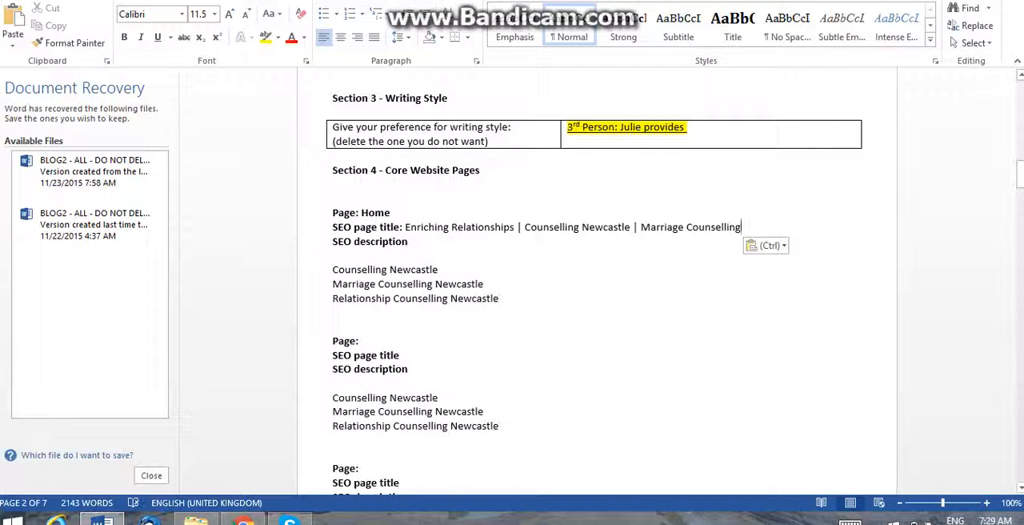
Copy the word "Marriage" in front of "Counselling Newcastle" in the Home SEO page title.
left_click_drag(684, 227, 641, 227)
key("ctrl+c")
left_click(641, 228)
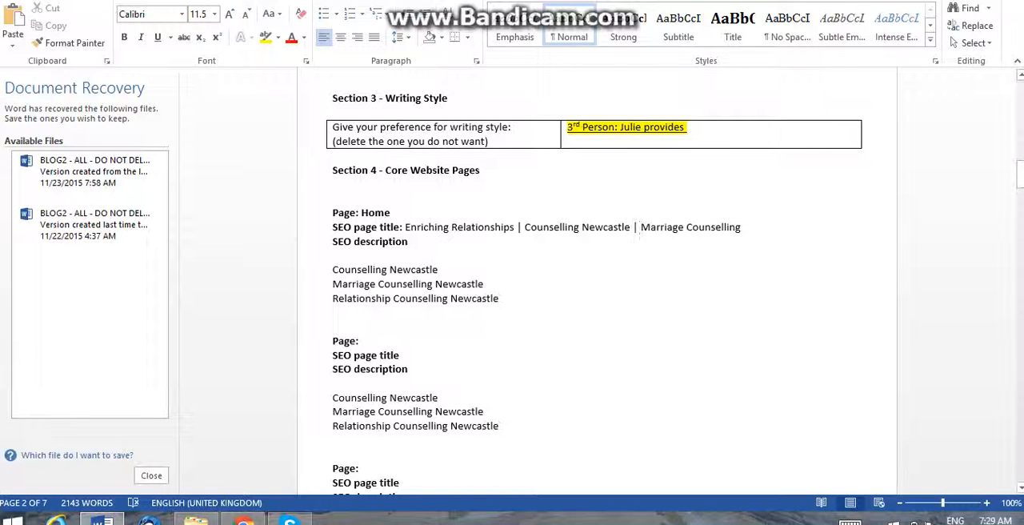
key("ctrl+v")
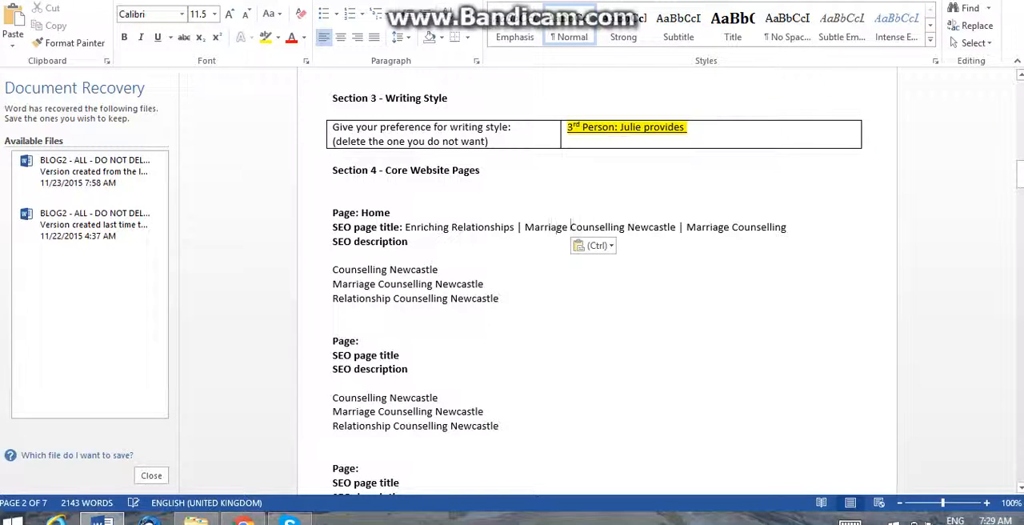
key("BackSpace")
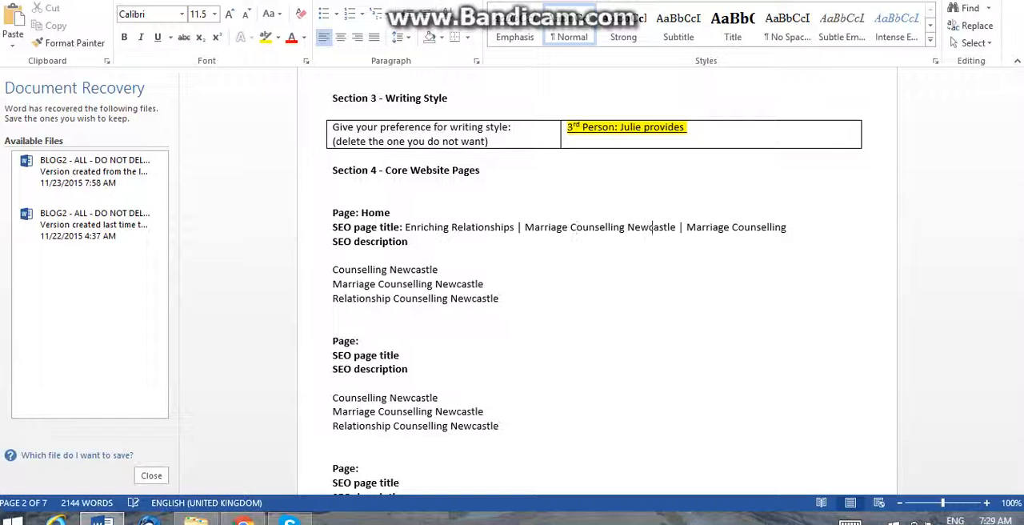
Delete the trailing "| Marriage Counselling" so the Home title reads "Enriching Relationships | Marriage Counselling Newcastle".
key("Delete")
key("Delete")
key("Delete")
key("Delete")
key("Delete")
key("Delete")
key("Delete")
key("Delete")
key("Delete")
key("Delete")
key("Delete")
key("Delete")
key("Delete")
key("Delete")
key("Delete")
key("Delete")
key("Delete")
key("Delete")
key("Delete")
key("Delete")
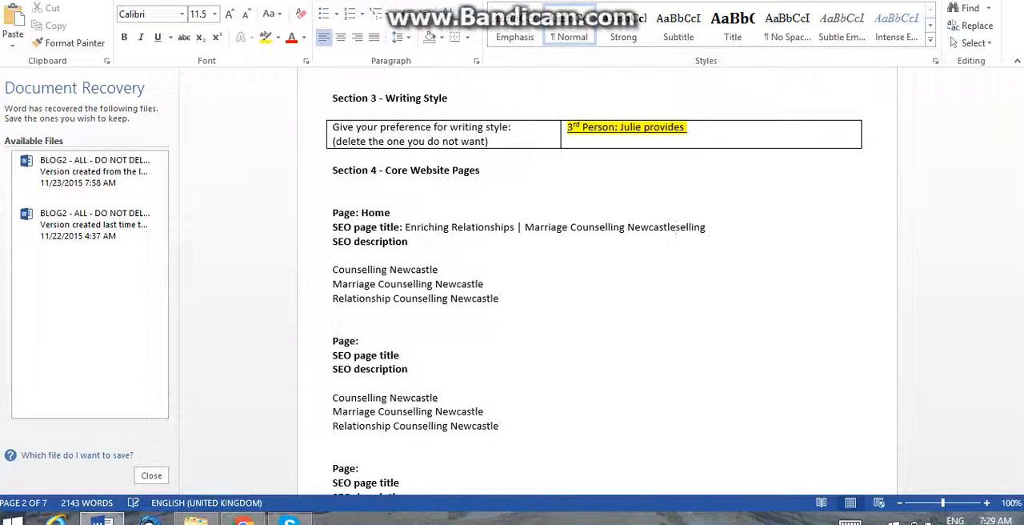
key("Delete")
key("Return")
left_click_drag(678, 228, 560, 241)
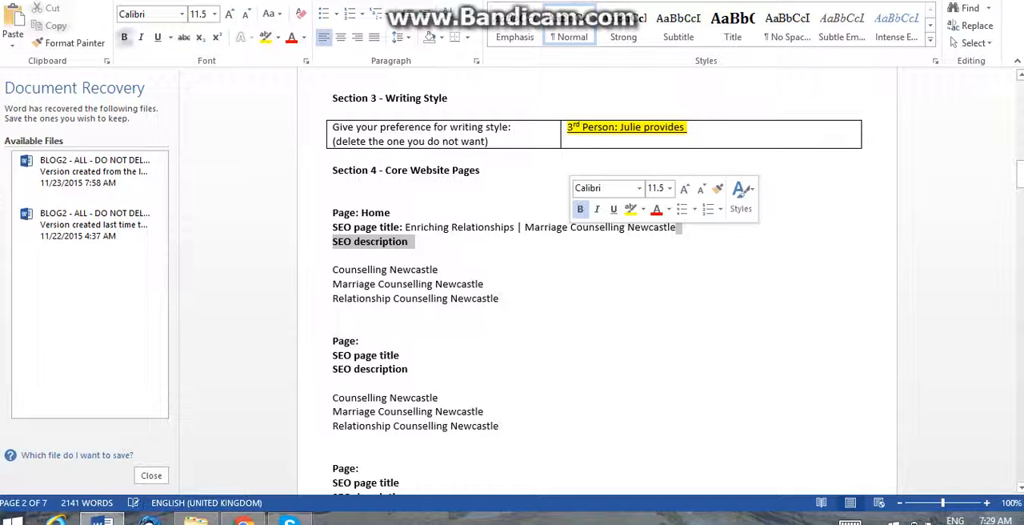
left_click(540, 228)
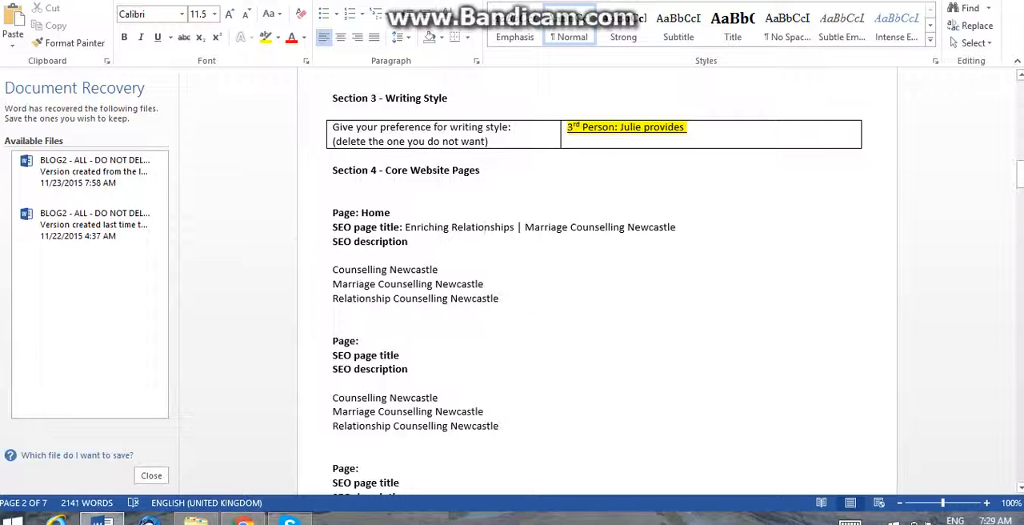
Start the Home SEO description with ": Welcome to" and remove the bold from the words "Welcome to".
left_click_drag(506, 426, 378, 412)
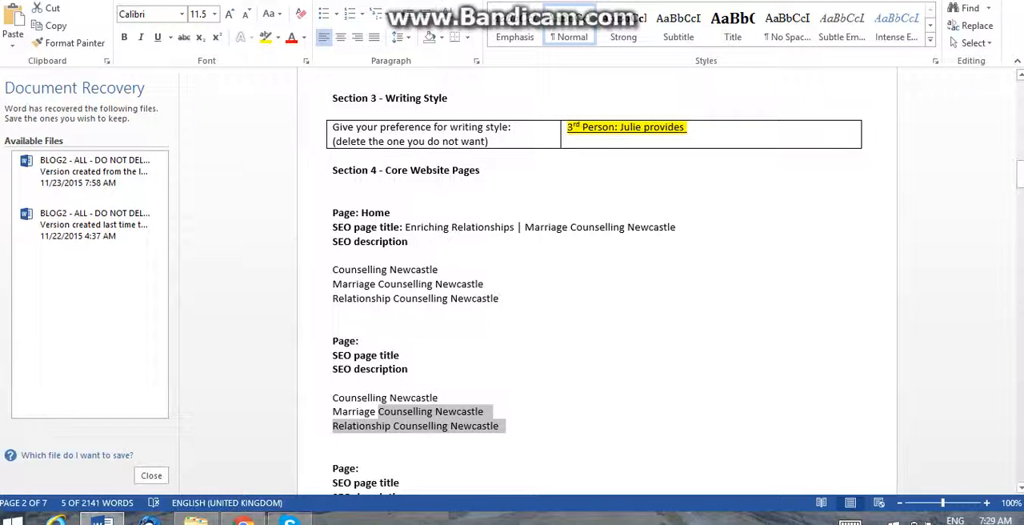
left_click_drag(504, 299, 334, 271)
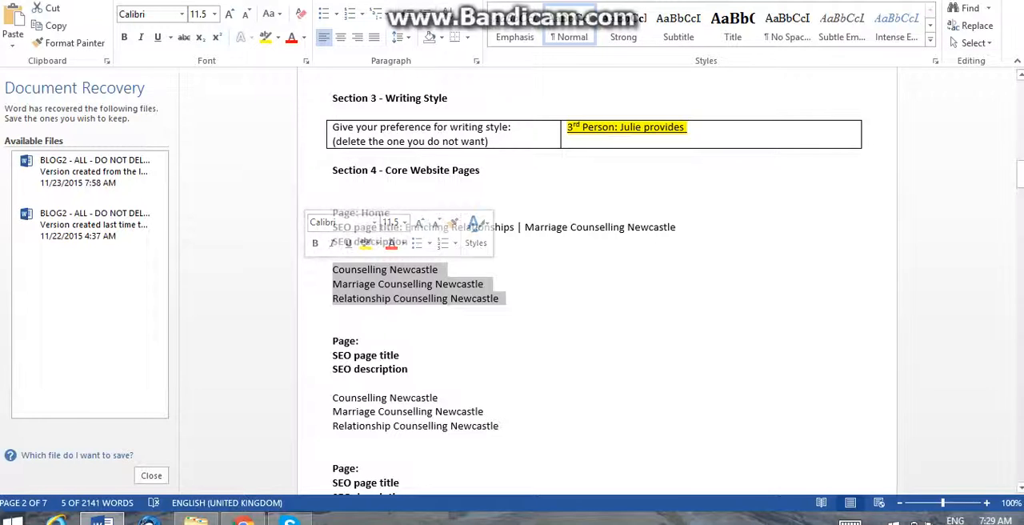
left_click(410, 242)
type(": We")
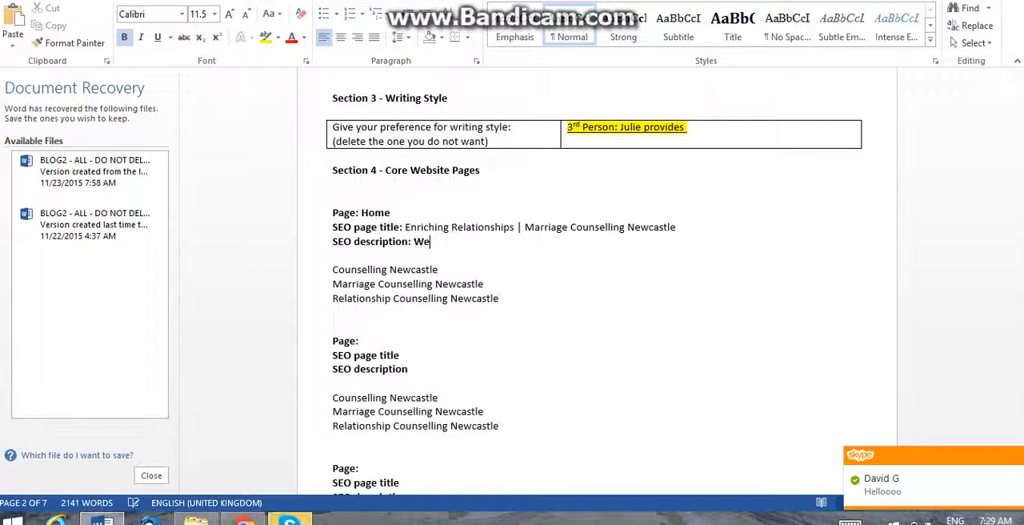
type("lcome to")
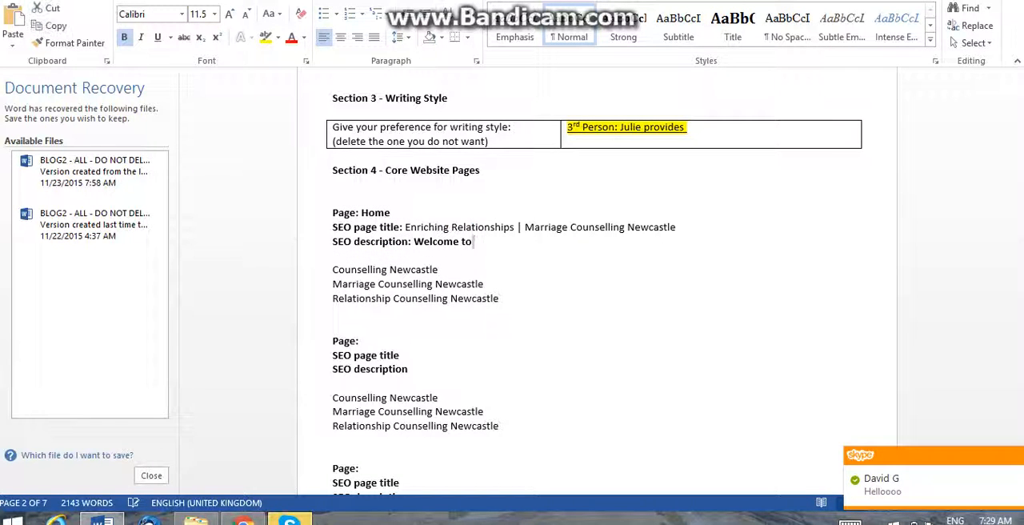
key("shift+Left")
key("shift+Left")
key("shift+Left")
key("shift+Left")
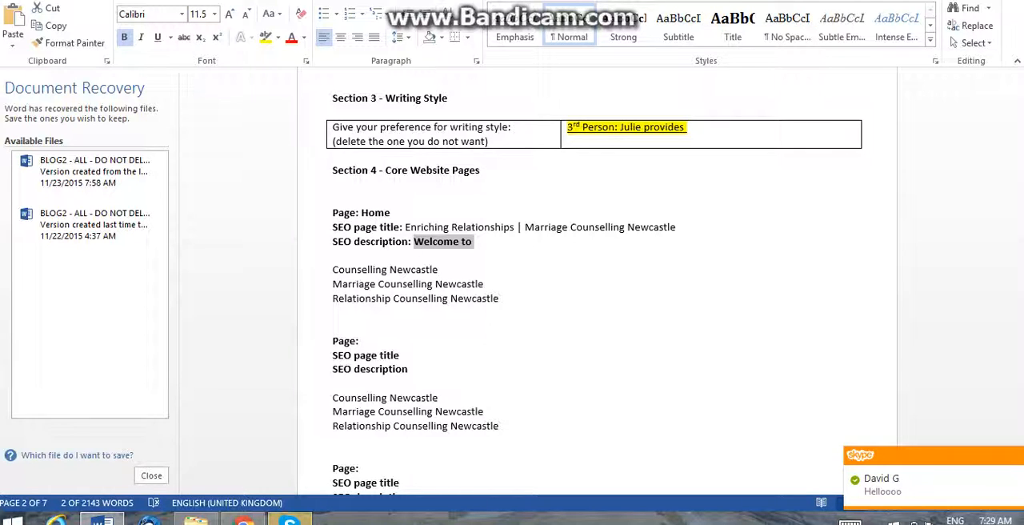
key("ctrl+b")
key("Down")
key("Left")
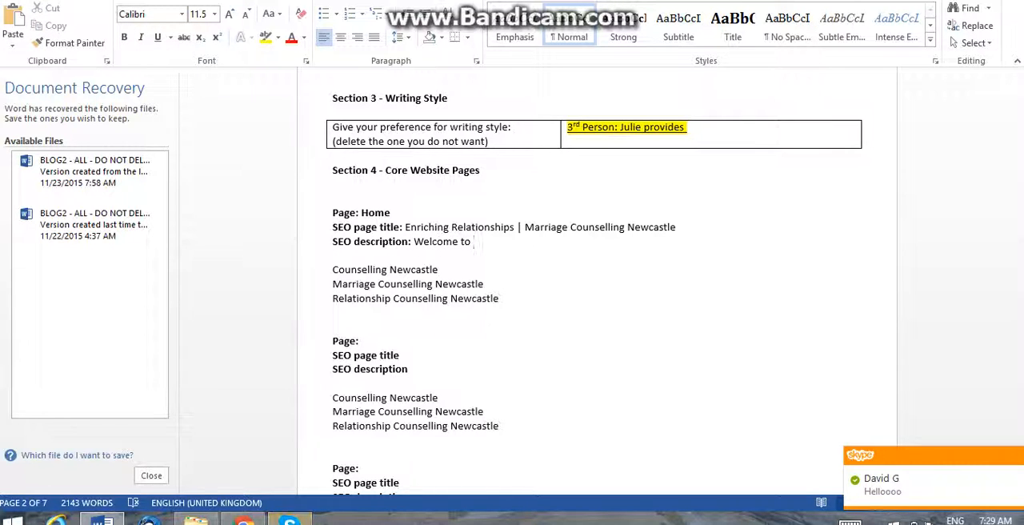
Copy "Enriching Relationships" from the page title into the Home SEO description and follow it with ", providing".
left_click_drag(406, 228, 514, 228)
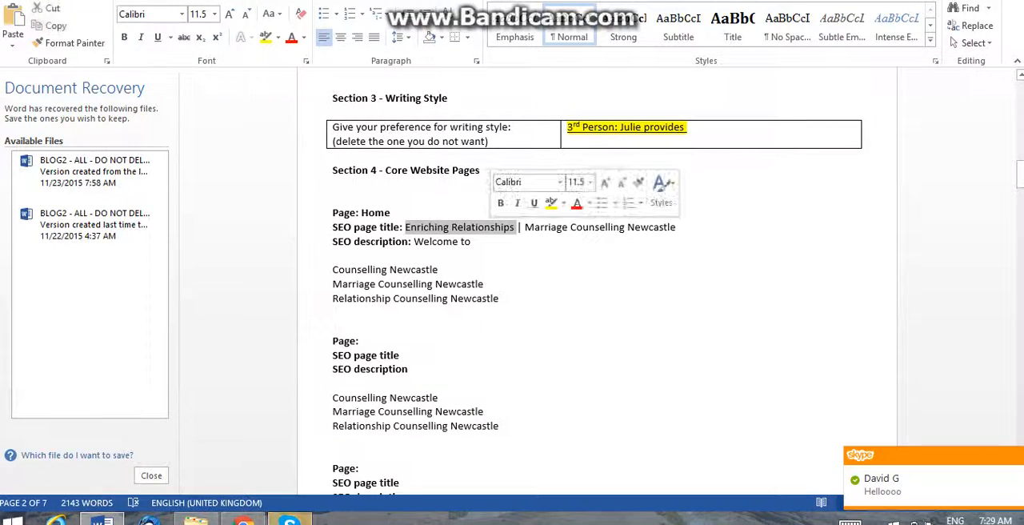
key("ctrl+c")
key("Down")
key("ctrl+v")
type(", ")
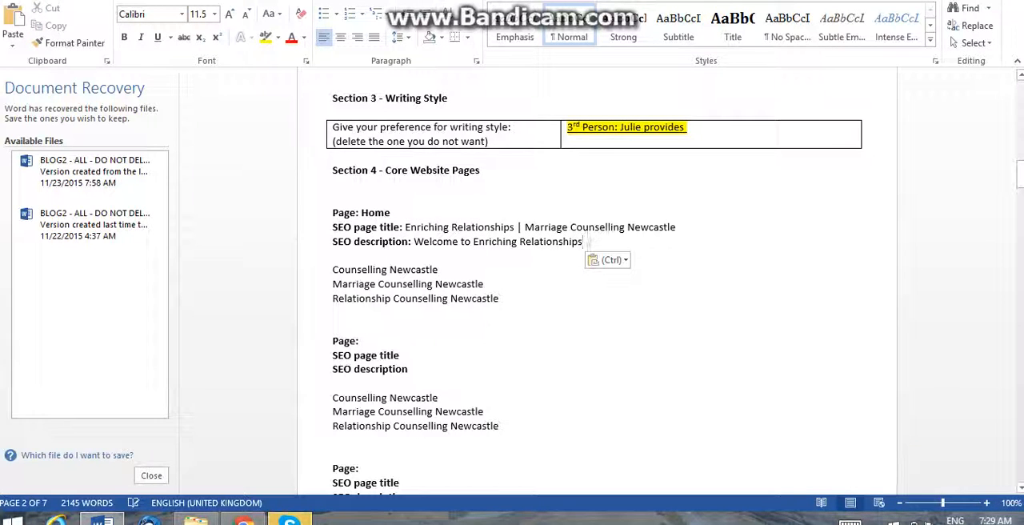
type(", providing")
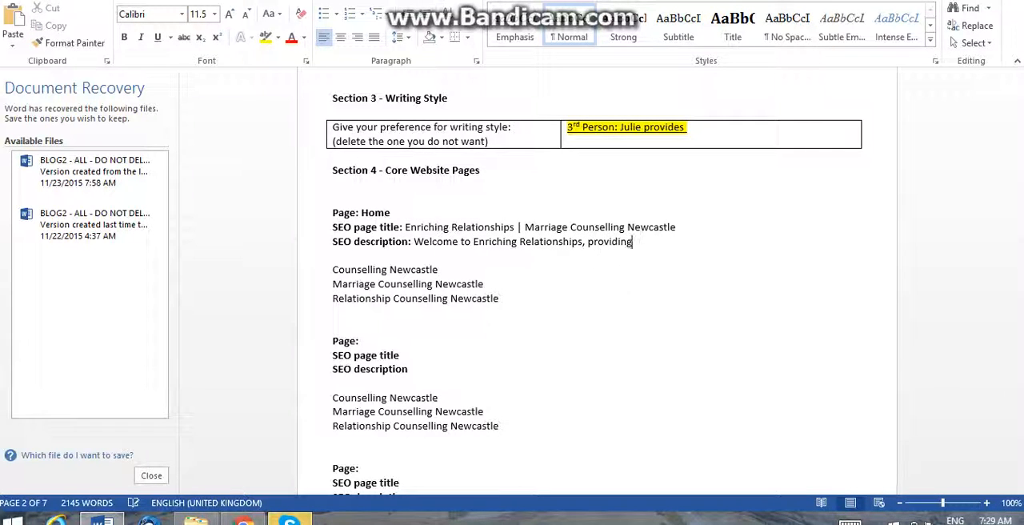
Move the Home block's three keyword lines to after "providing" in the SEO description, joining the first two with a comma.
key("Down")
key("Down")
key("shift+Down")
key("shift+Down")
key("shift+Down")
key("Delete")
left_click(635, 242)
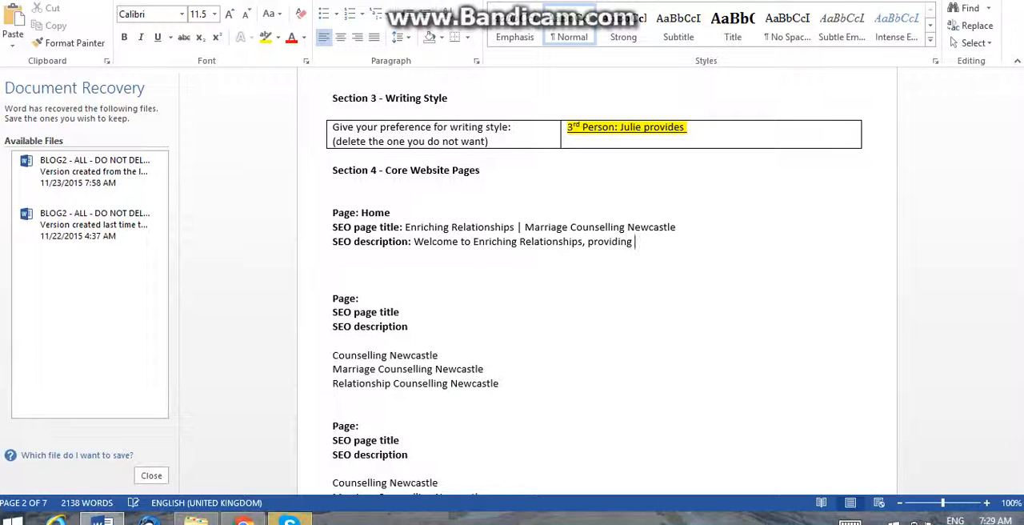
key("ctrl+v")
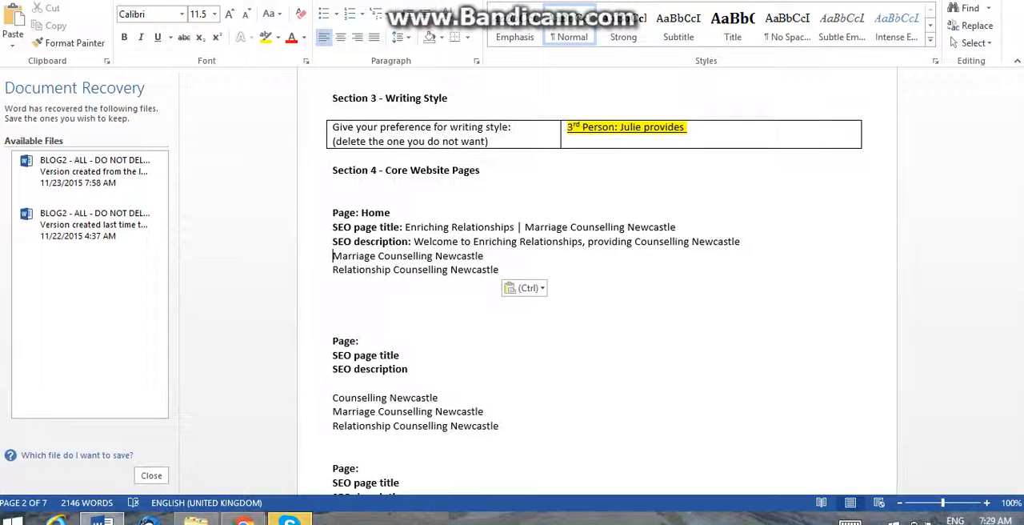
key("BackSpace")
key("Delete")
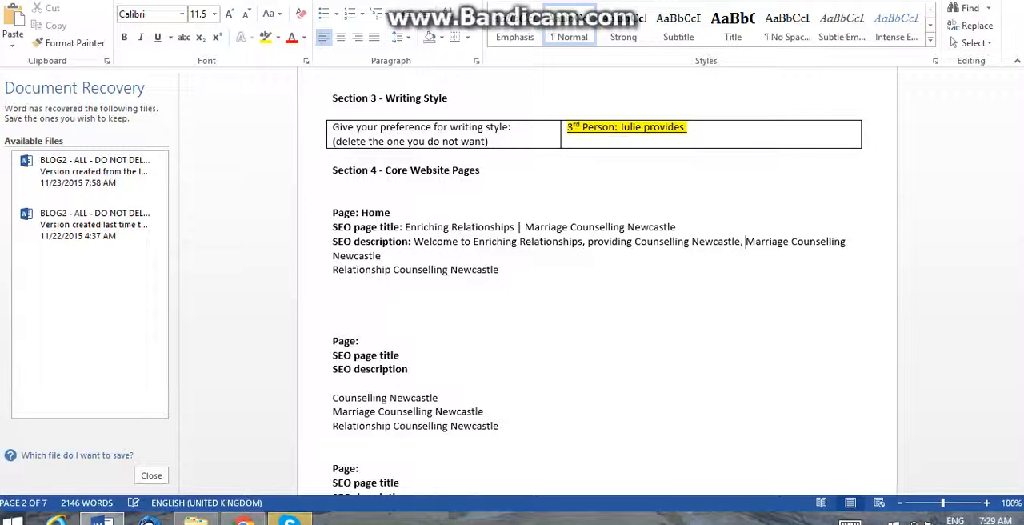
Insert "services in" before "Counselling Newcastle" in the Home SEO description.
left_click(635, 241)
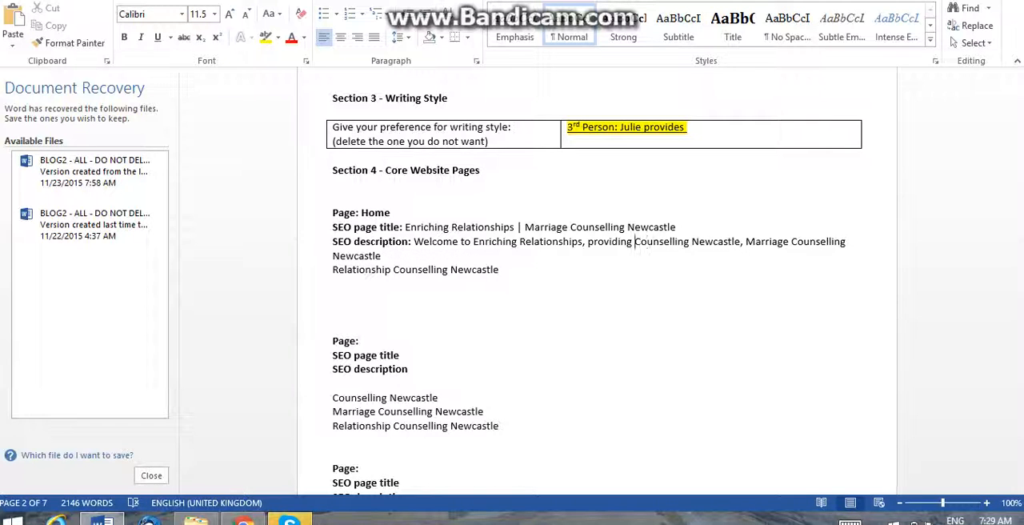
type("services ")
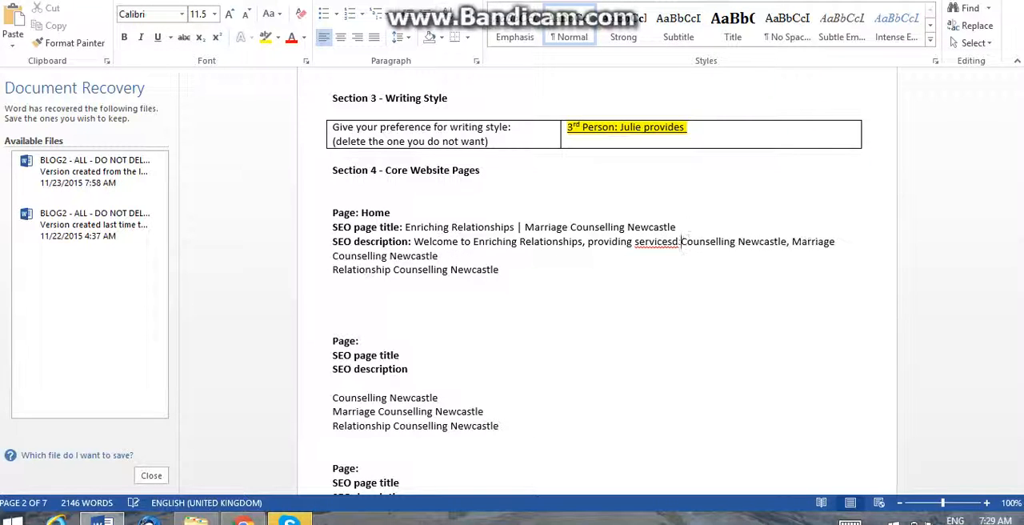
type("in")
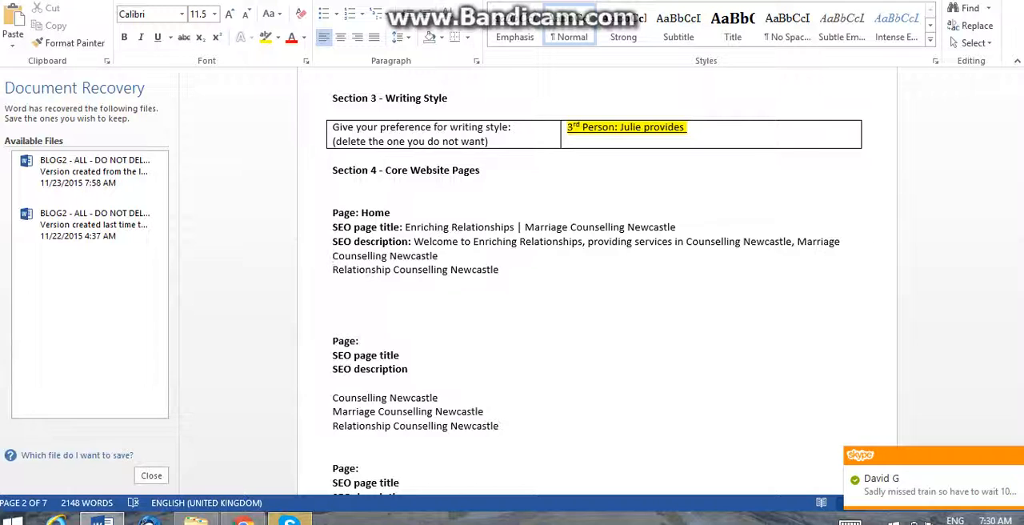
Insert "and" after "Marriage Counselling Newcastle" in the Home SEO description and join the "Relationship Counselling Newcastle" line to it.
left_click(439, 255)
type("and")
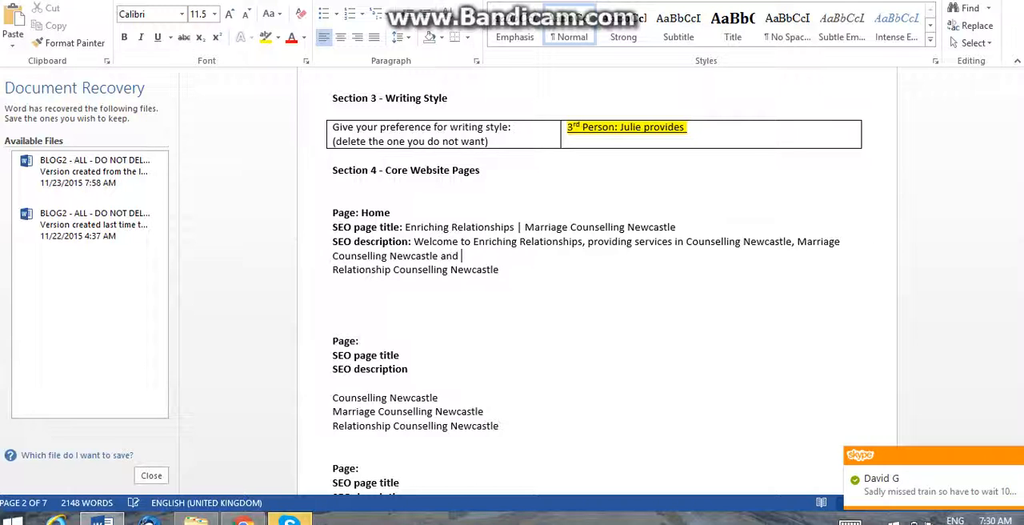
key("Delete")
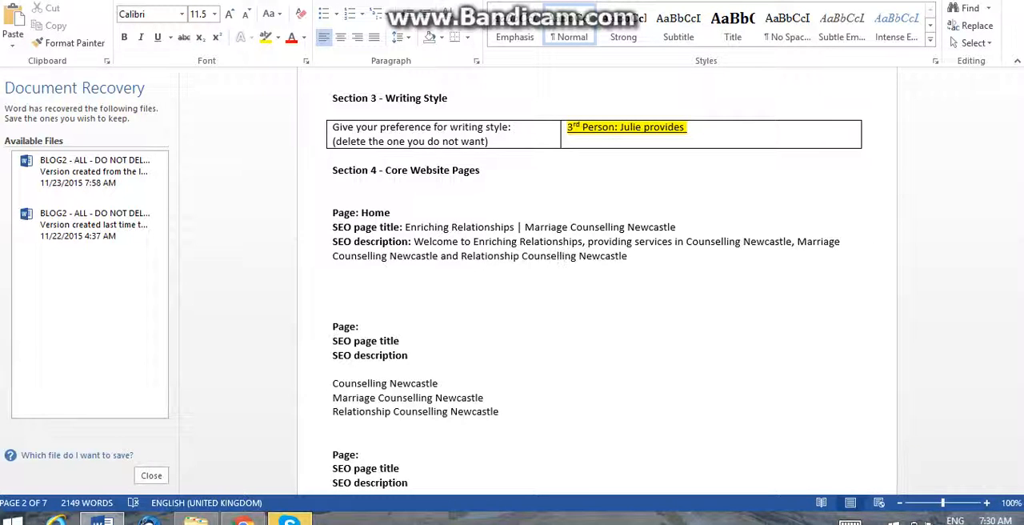
Remove "Newcastle" from the "Marriage Counselling" and "Relationship Counselling" phrases in the Home SEO description.
key("BackSpace")
key("BackSpace")
key("BackSpace")
key("BackSpace")
key("BackSpace")
key("BackSpace")
key("BackSpace")
key("BackSpace")
key("BackSpace")
key("BackSpace")
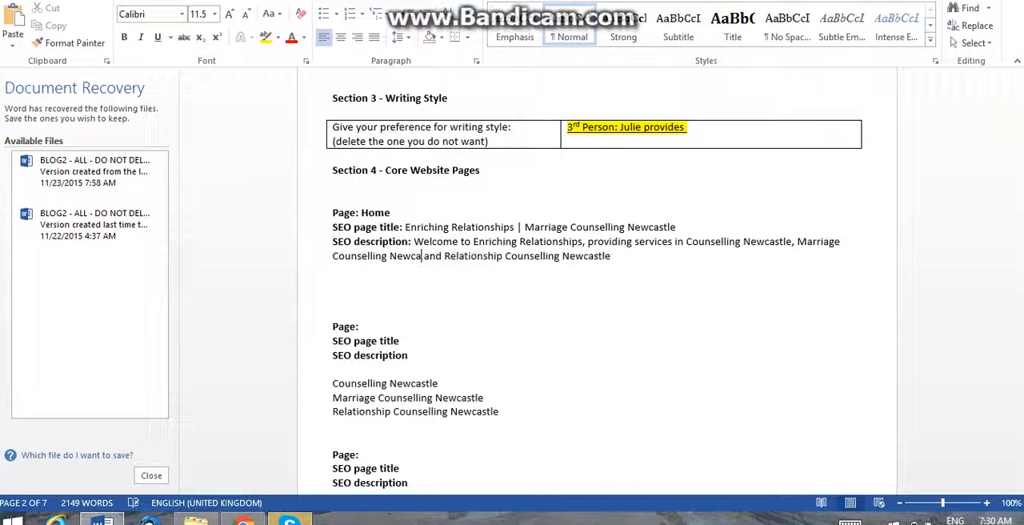
left_click(334, 272)
key("Left")
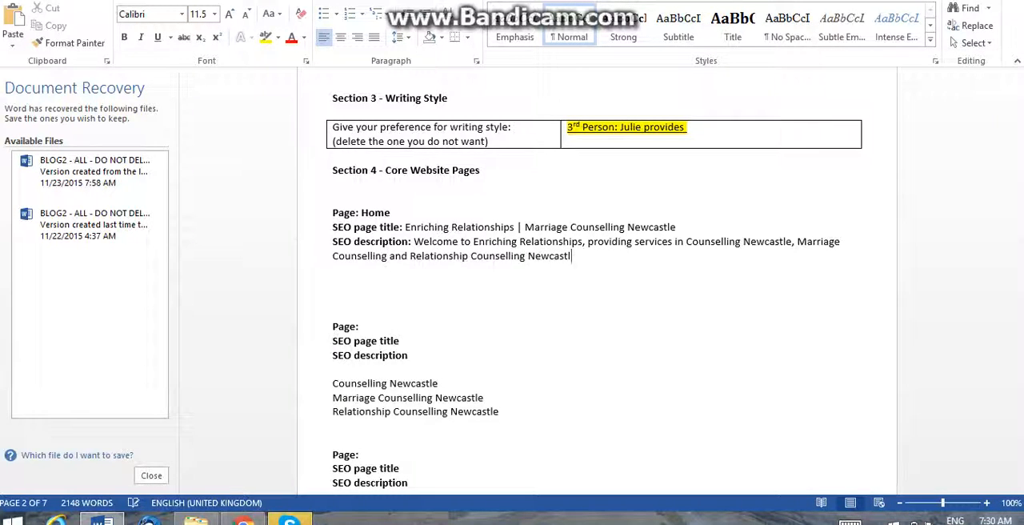
key("BackSpace")
key("BackSpace")
key("BackSpace")
key("BackSpace")
key("BackSpace")
key("BackSpace")
key("BackSpace")
key("BackSpace")
key("BackSpace")
key("BackSpace")
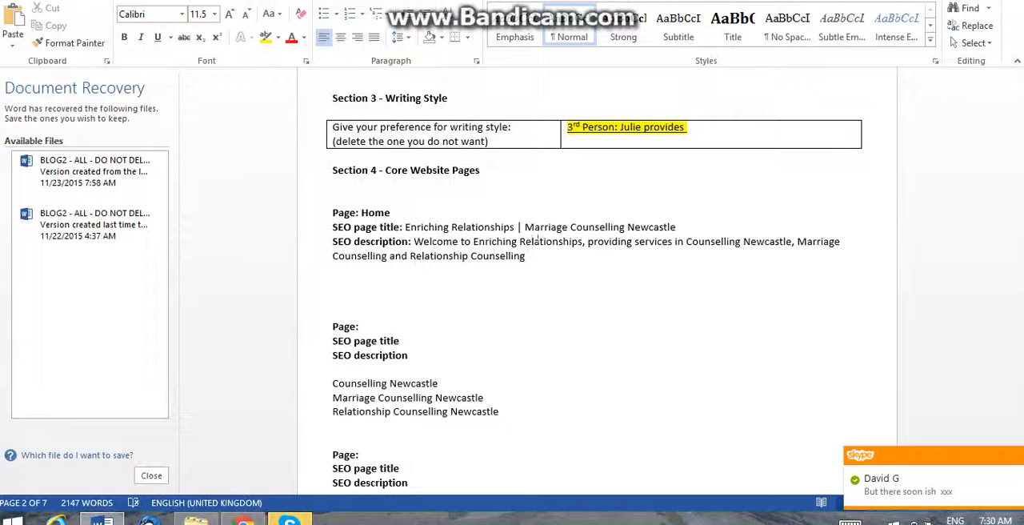
left_click(633, 242)
type("New")
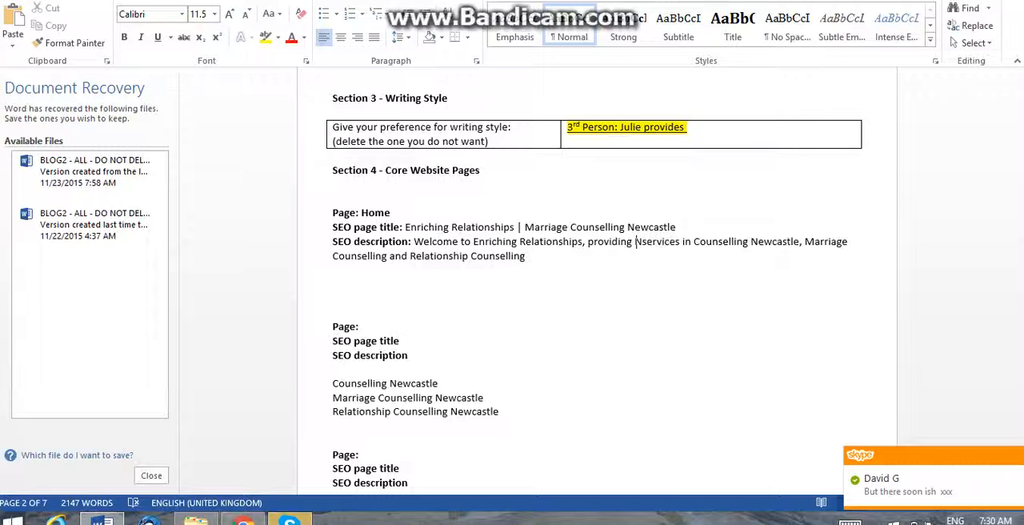
type("castle")
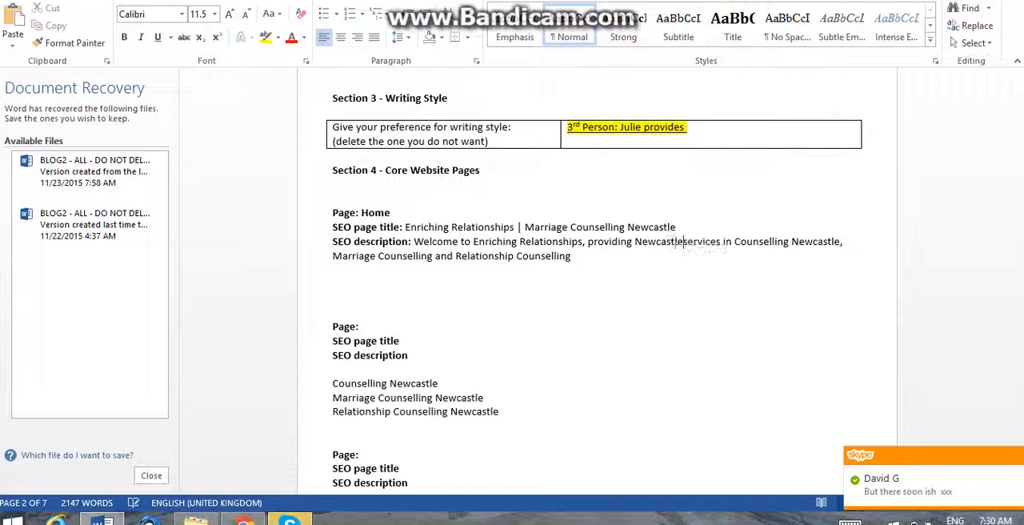
key("BackSpace")
key("BackSpace")
key("BackSpace")
key("BackSpace")
key("BackSpace")
key("BackSpace")
key("BackSpace")
key("BackSpace")
key("BackSpace")
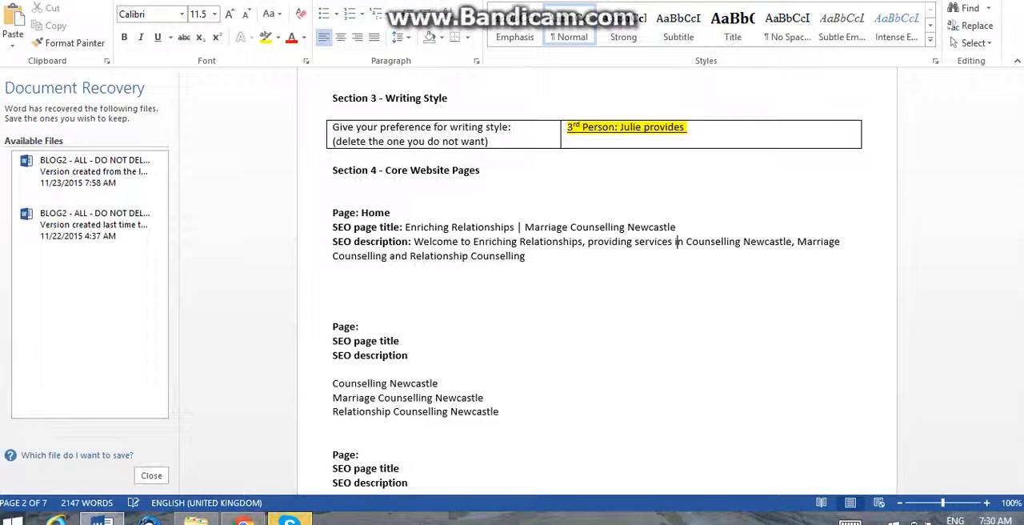
Insert "to Newcastle individuals and couples in the field of" after "services" in the Home SEO description.
key("Left")
key("Left")
type("to Newcas")
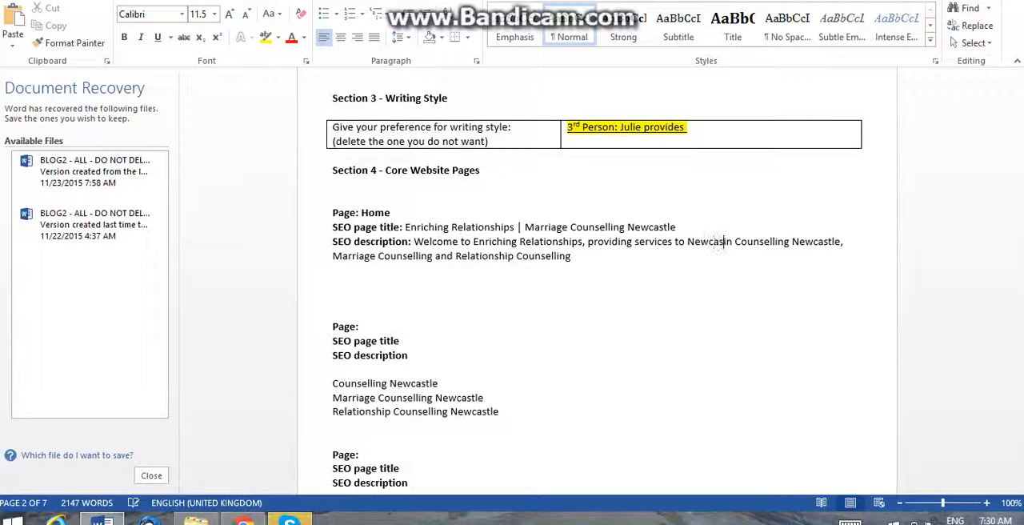
type("tle ")
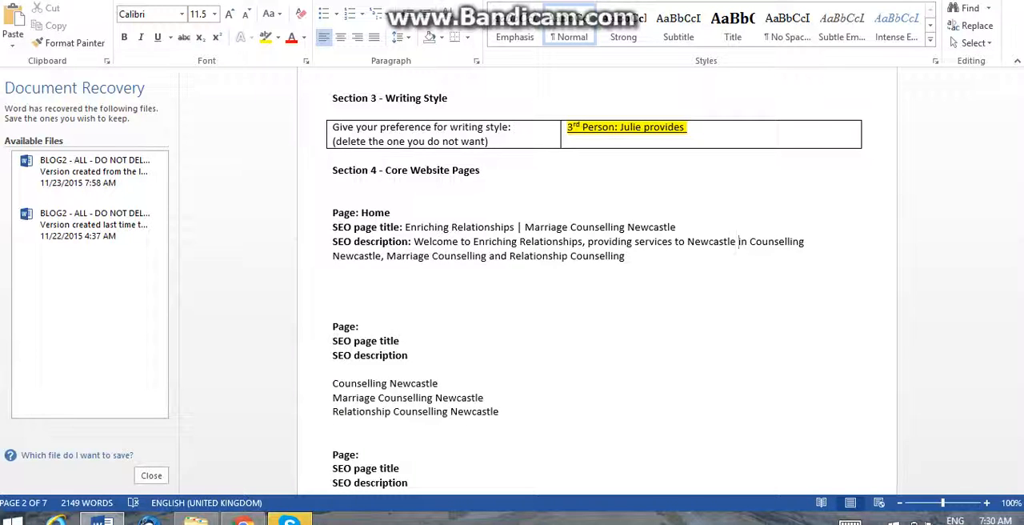
type("individuals ")
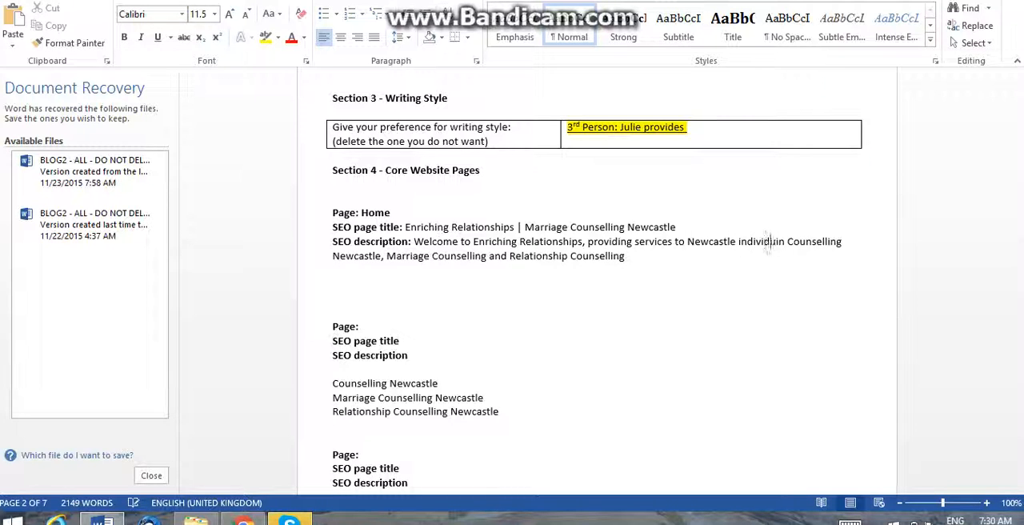
type("and couples in th")
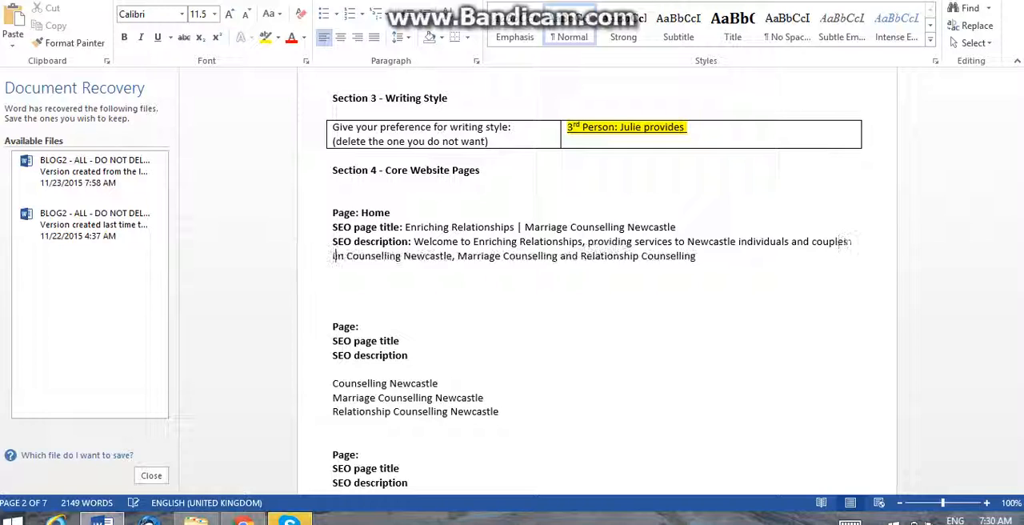
type("e field of")
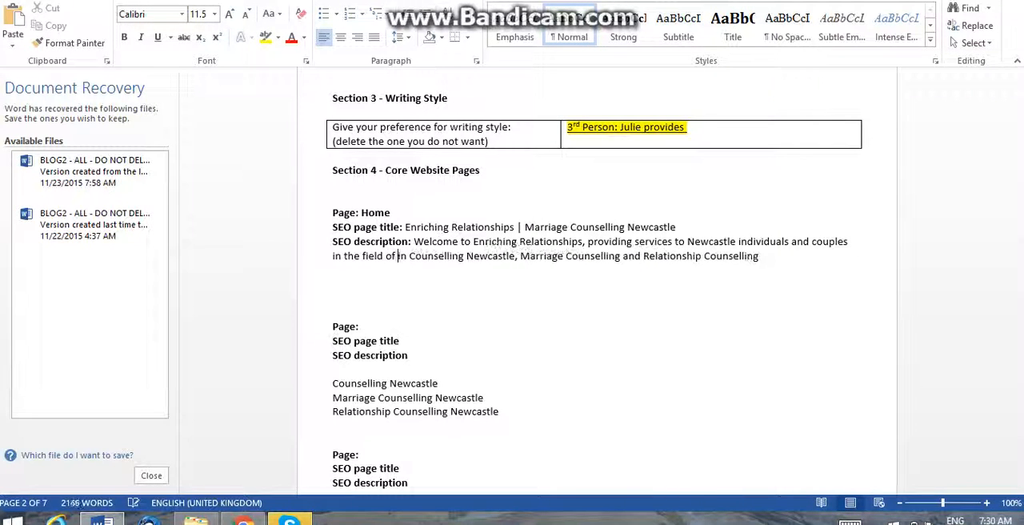
Delete "in Counselling Newcastle," before "Marriage Counselling" in the Home SEO description.
key("ctrl+shift+Right")
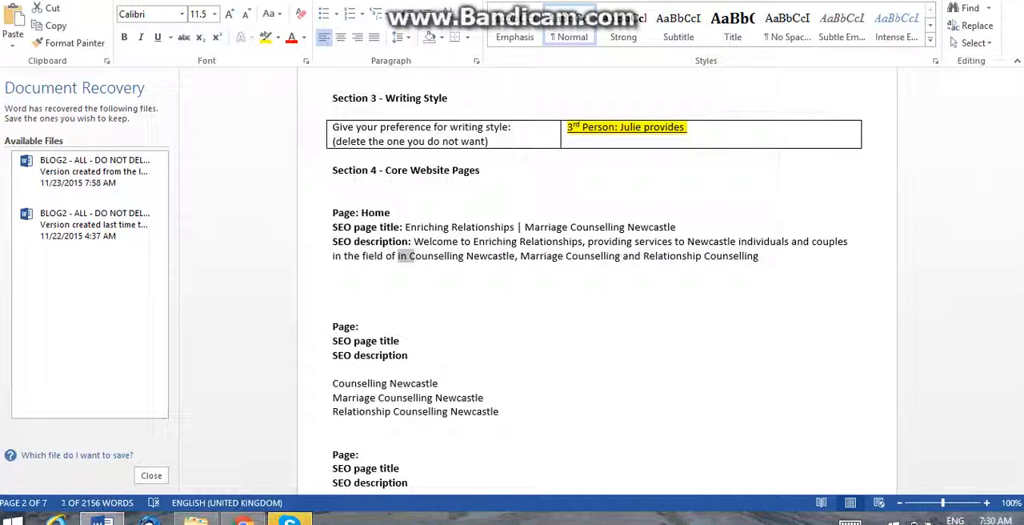
key("ctrl+shift+Right")
key("ctrl+shift+Right")
key("ctrl+shift+Right")
key("Delete")
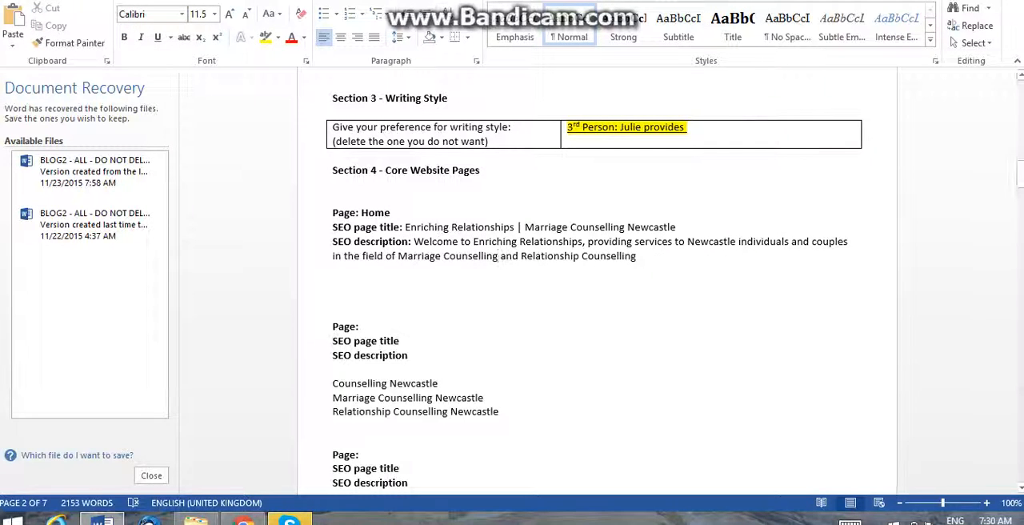
Copy the keyword "Counselling Newcastle" from the next page block to after "Enriching Relationships," in the Home SEO description, followed by a comma.
left_click_drag(440, 383, 333, 384)
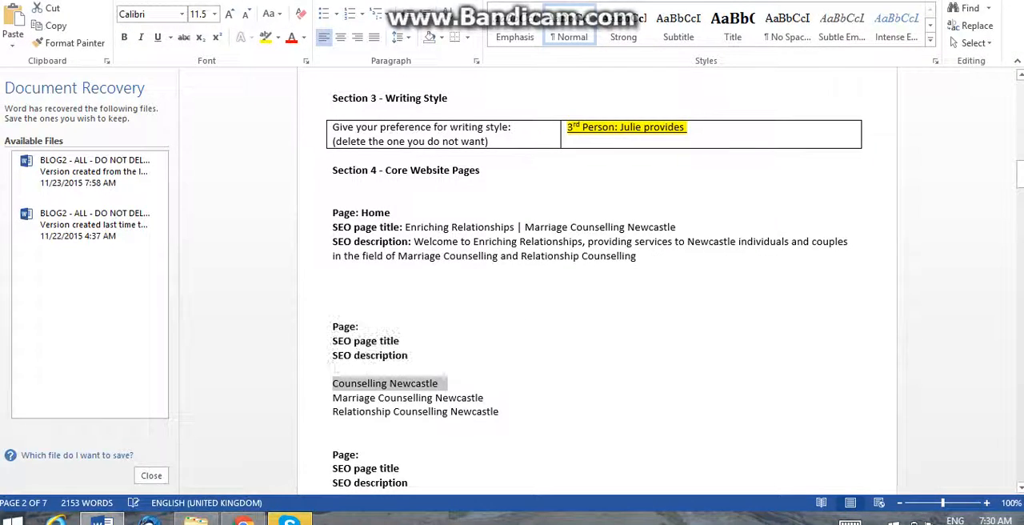
left_click(586, 242)
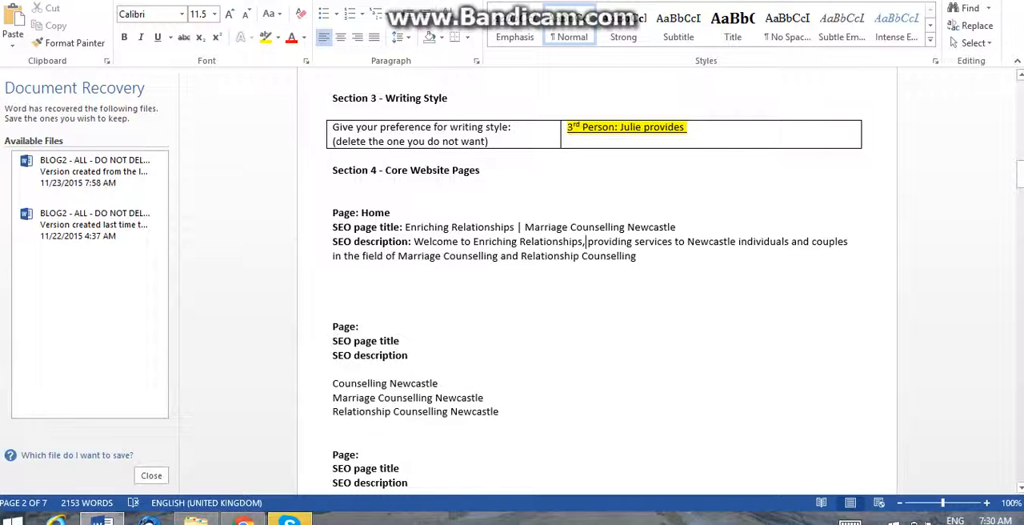
key("ctrl+v")
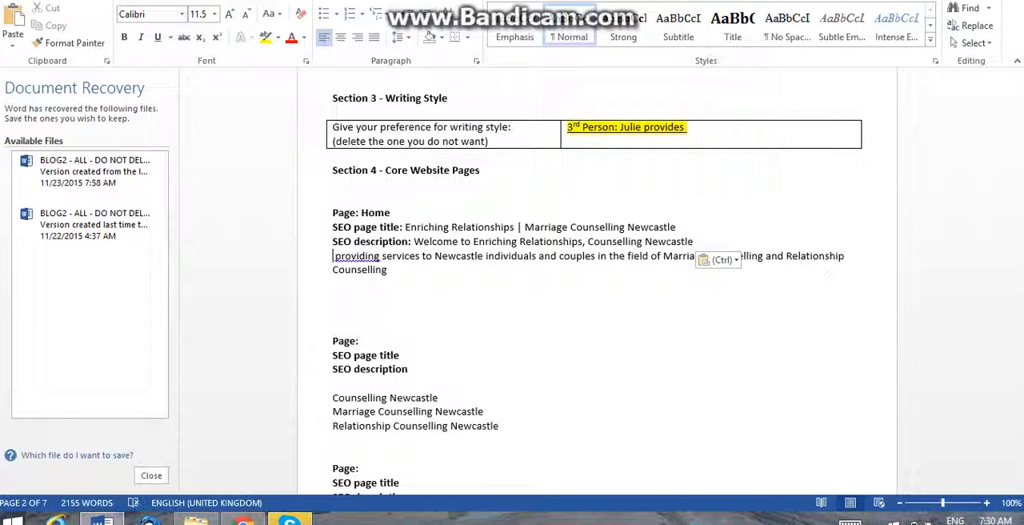
key("BackSpace")
type(",")
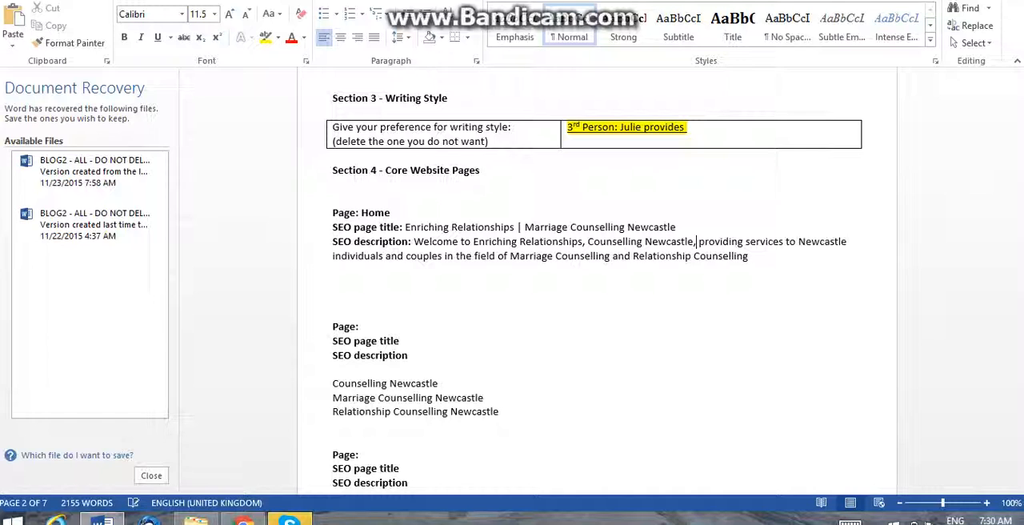
Review the wording and keyword placement in the Home SEO description.
left_click(332, 241)
left_click(471, 241)
key("Right")
key("Right")
key("Right")
key("Right")
key("Right")
key("Right")
key("Right")
key("Right")
key("Right")
key("Right")
key("Right")
key("Right")
key("Right")
key("Right")
key("Right")
key("Right")
key("Right")
key("Right")
key("Right")
key("Right")
key("Right")
key("Right")
key("Right")
key("Right")
key("Right")
key("Right")
key("Right")
key("Right")
key("Right")
key("Right")
key("Right")
key("Right")
key("Right")
key("Right")
key("Right")
key("Right")
key("Right")
key("Right")
key("Right")
key("Right")
left_click(783, 242)
Move "Marriage Counselling and Relationship Counselling" to directly after "providing" in the Home SEO description.
left_click_drag(511, 256, 747, 256)
key("ctrl+c")
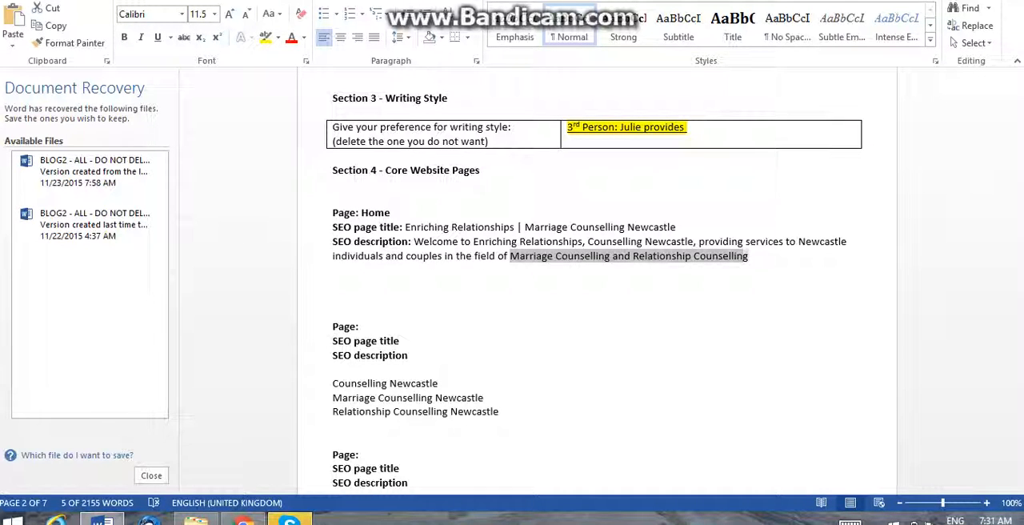
key("Delete")
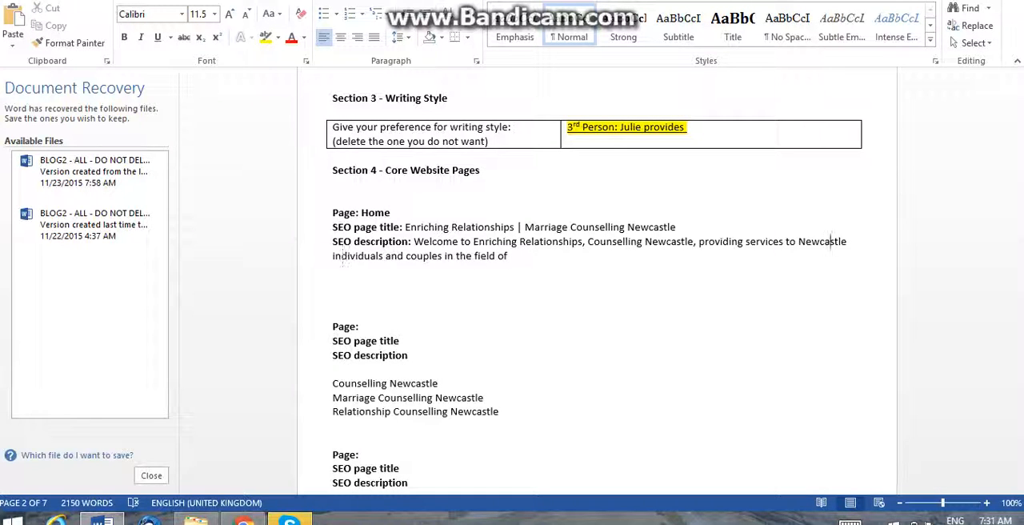
left_click(745, 241)
key("ctrl+v")
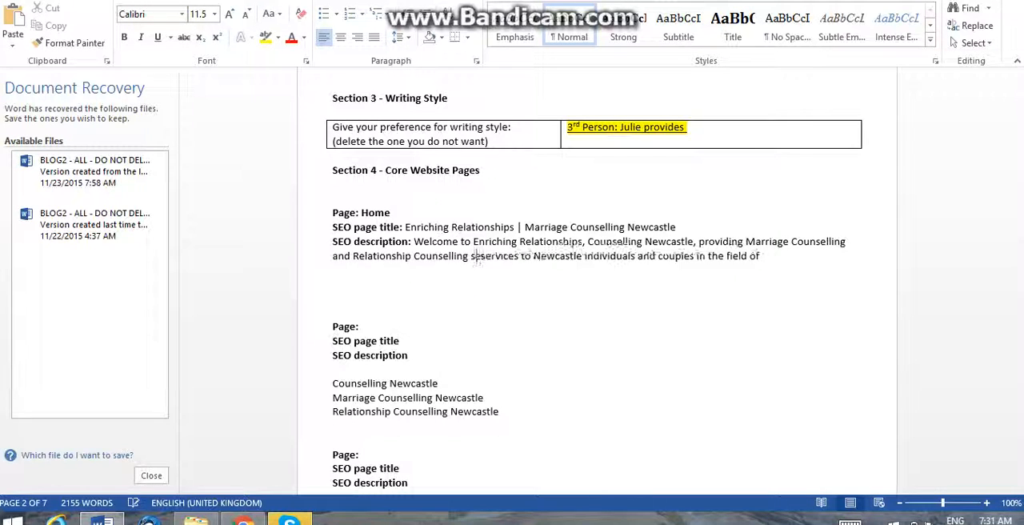
Replace "services to" with "sessions to" after "Relationship Counselling" in the Home SEO description.
key("BackSpace")
type("sessions to")
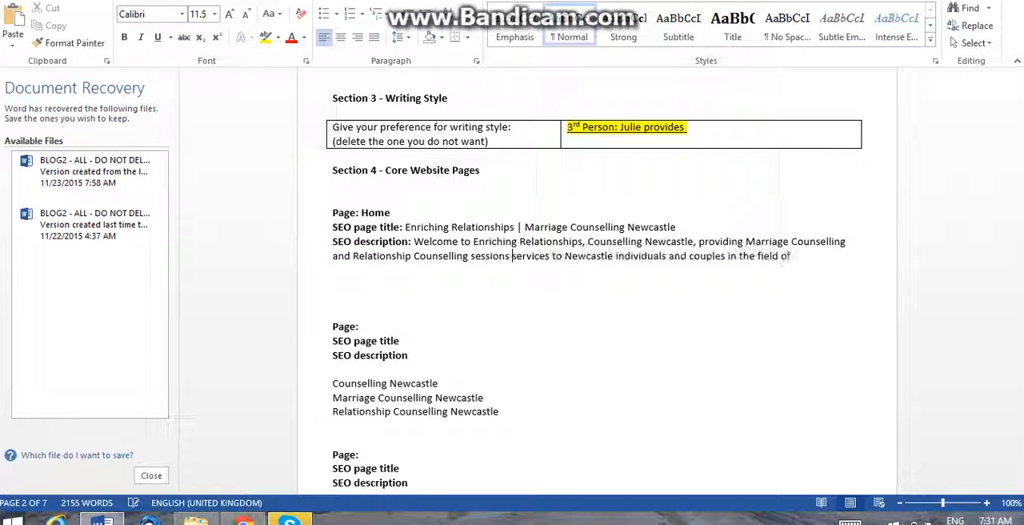
key("ctrl+shift+Right")
key("ctrl+shift+Right")
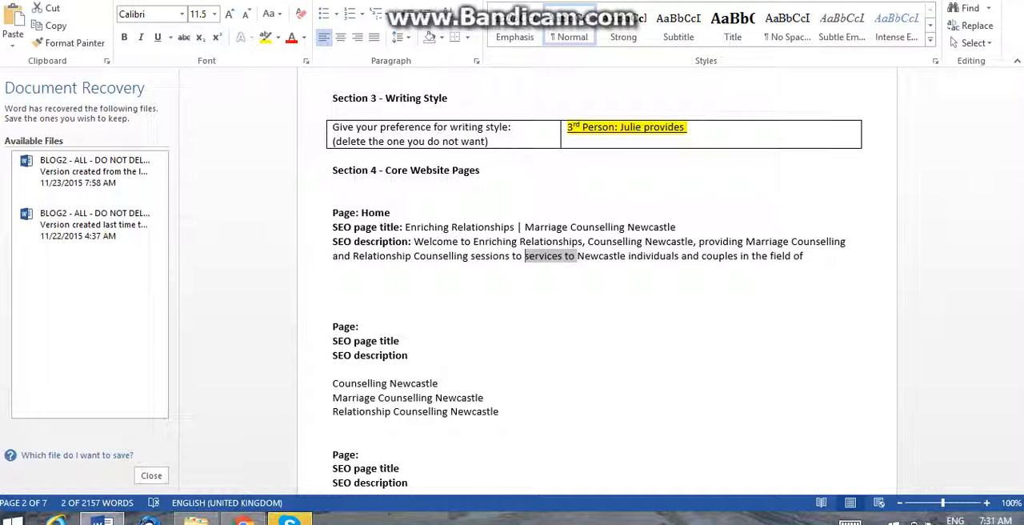
key("Delete")
Delete "in the field of" after "couples" and end the Home SEO description with a full stop.
key("ctrl+Right")
key("ctrl+Right")
key("ctrl+Right")
key("ctrl+Right")
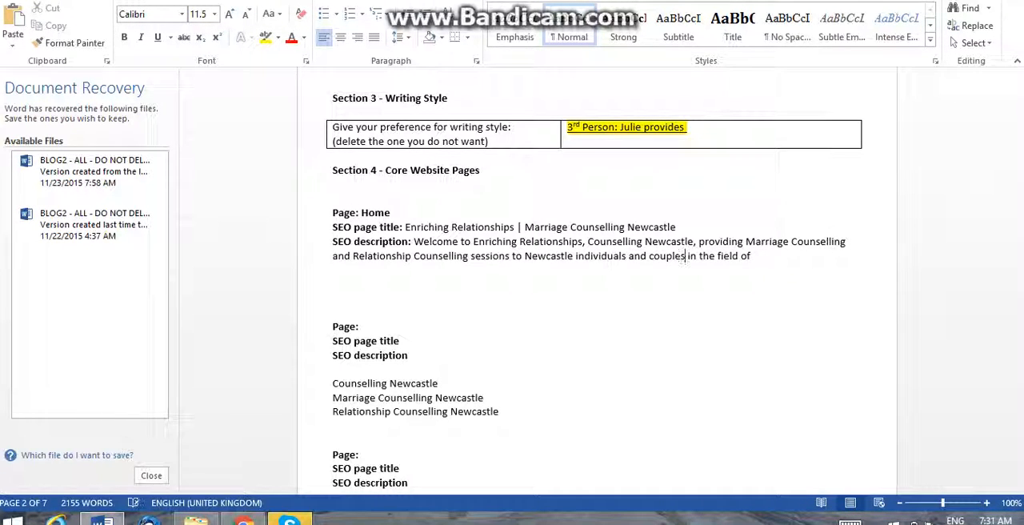
key("ctrl+shift+Right")
key("ctrl+shift+Right")
key("ctrl+shift+Right")
key("ctrl+shift+Right")
key("Delete")
type(".")
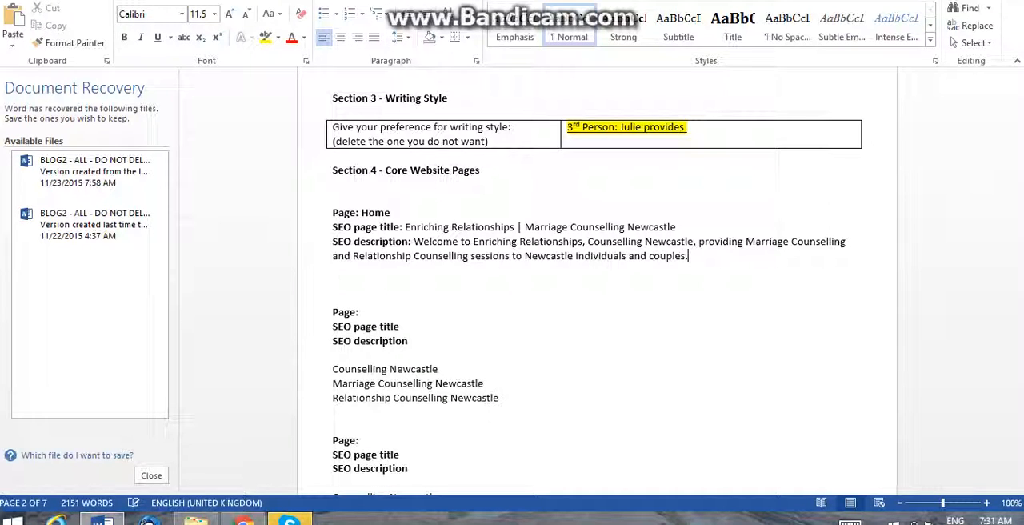
Delete the surplus blank lines between the Home block and the following page block.
key("Down")
key("Down")
key("BackSpace")
key("BackSpace")
key("Right")
Name the two page blocks following Home "About" and "Services".
key("Down")
key("Down")
key("Down")
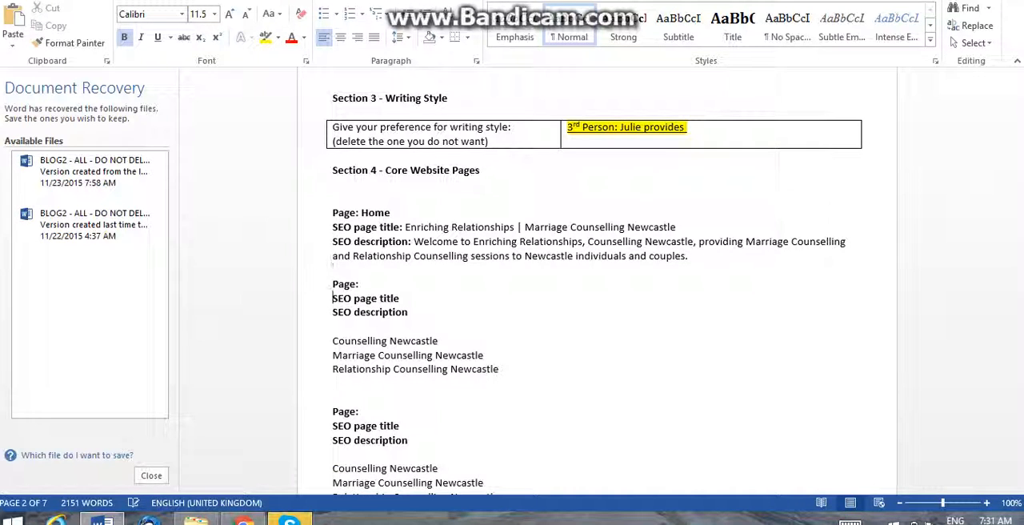
key("Left")
type("About")
key("Down")
key("Down")
key("Down")
key("Down")
key("Down")
key("Down")
key("Down")
key("Down")
key("Down")
type("Services")
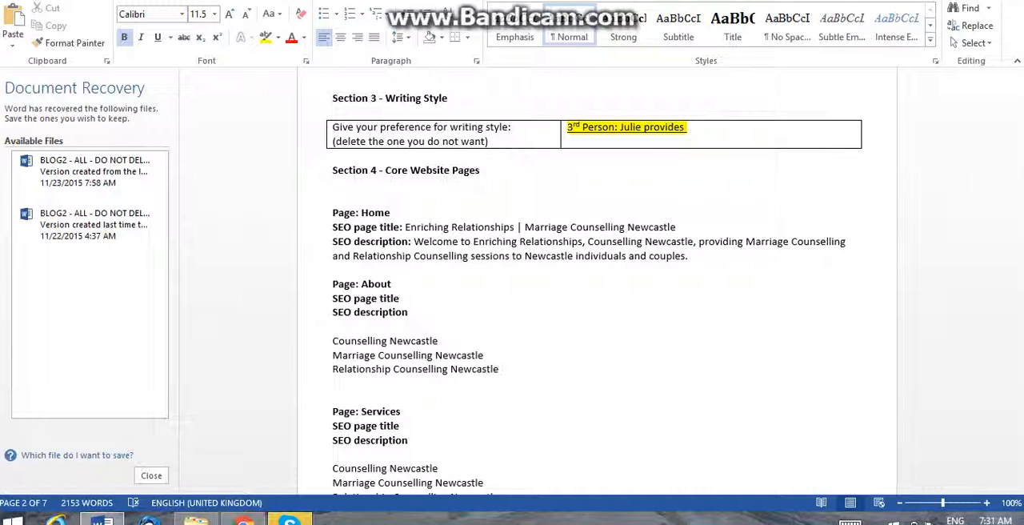
Add a colon to the About page's SEO description label and copy the opening biography paragraph from the About Us section after it.
left_click(880, 136)
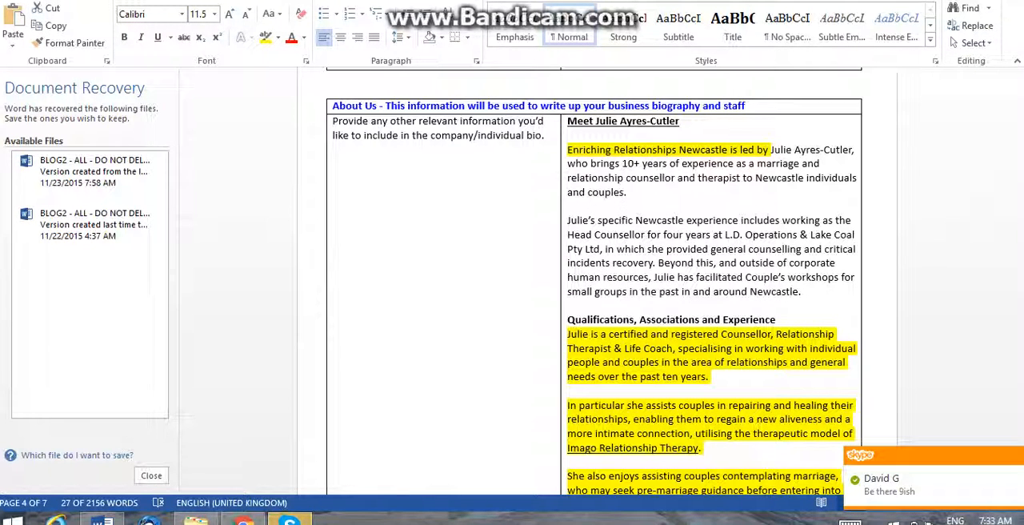
triple_click(712, 170)
key("ctrl+c")
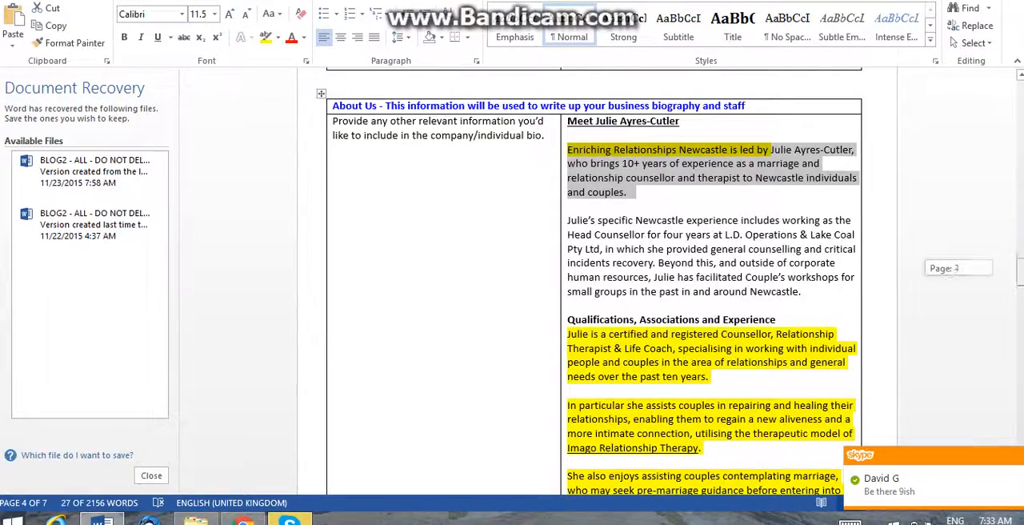
left_click_drag(1021, 272, 1021, 179)
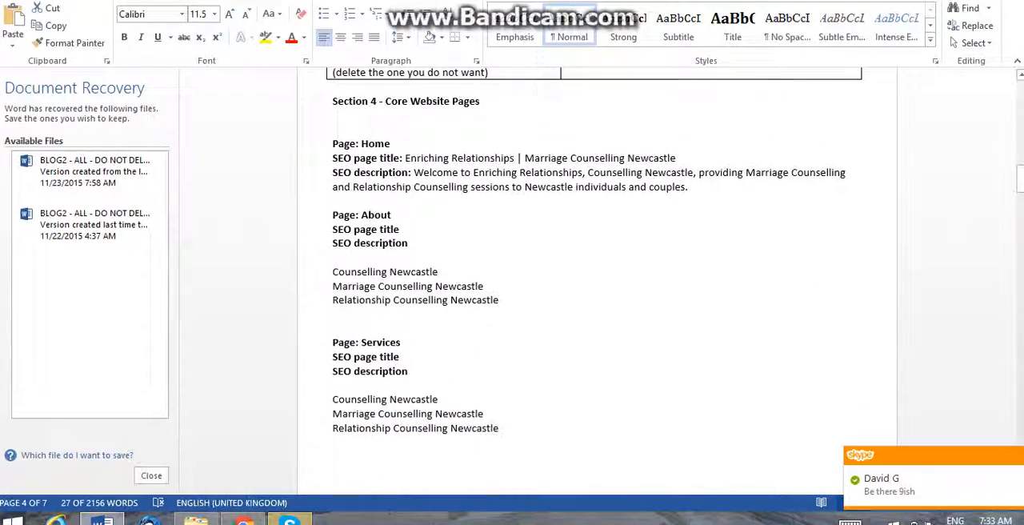
left_click(400, 229)
key("Down")
key("Right")
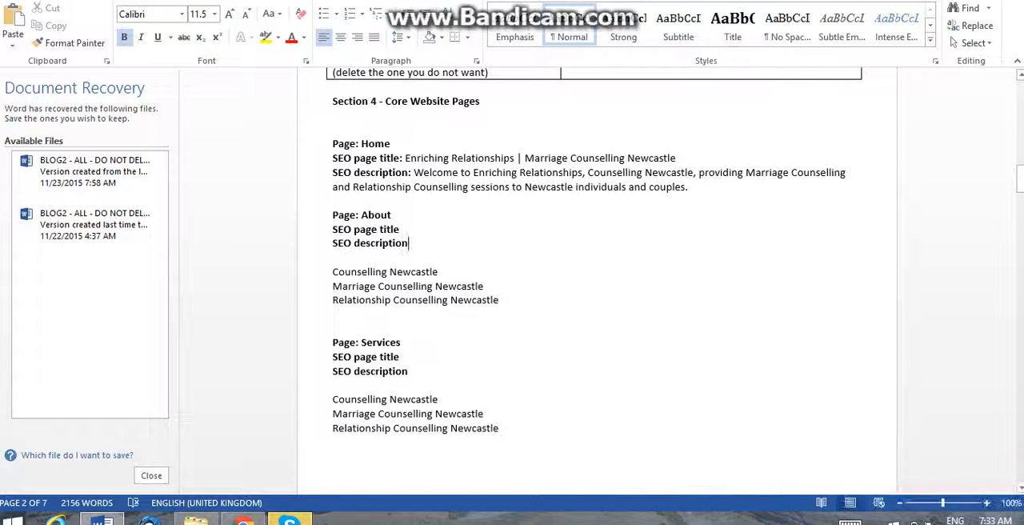
type(":")
key("ctrl+v")
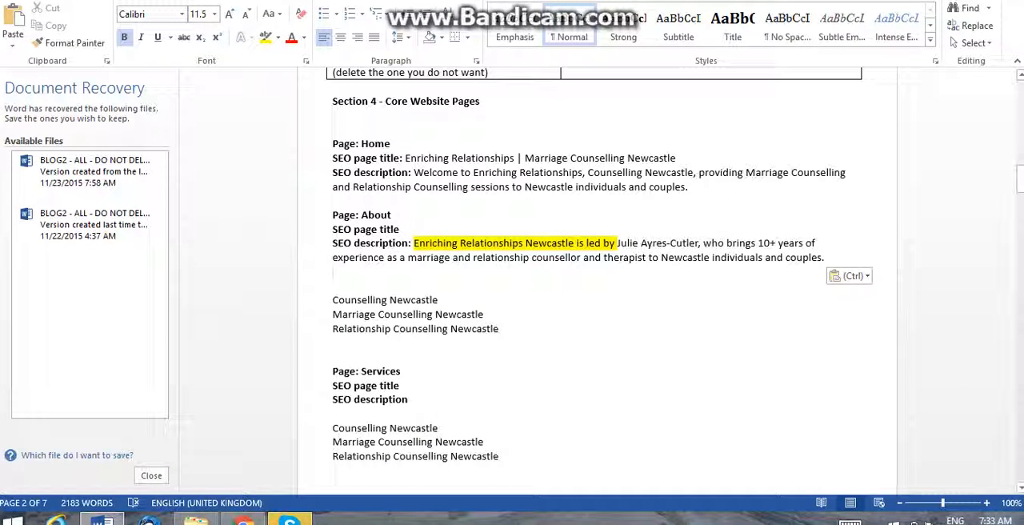
Add a colon to the About page's SEO page title label and copy the description's opening words through the counsellor's name after it.
left_click_drag(618, 243, 627, 243)
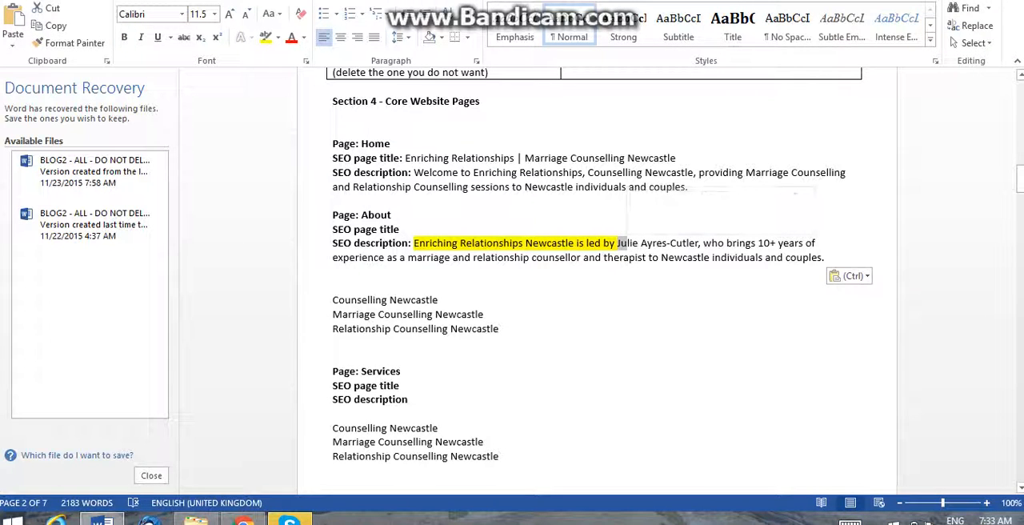
left_click(399, 229)
type(":")
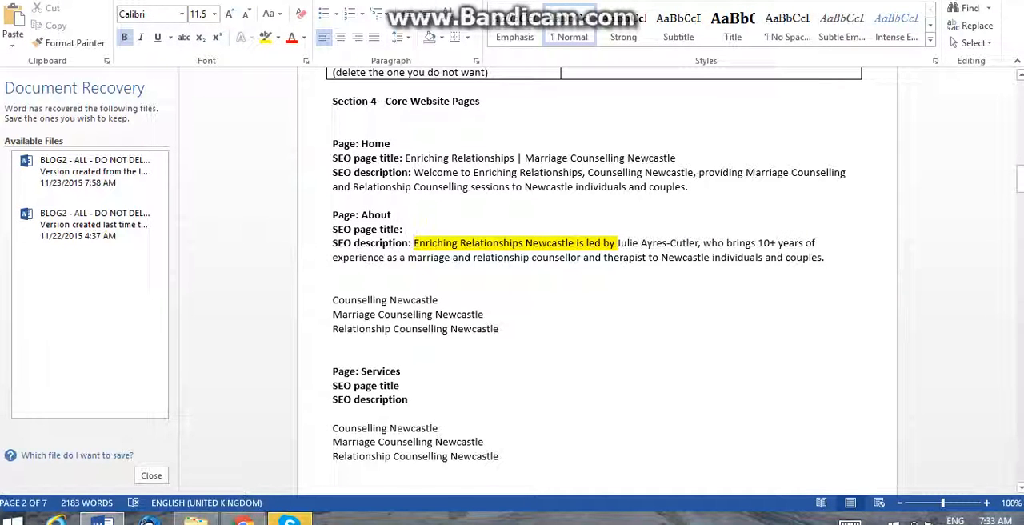
left_click_drag(413, 244, 698, 243)
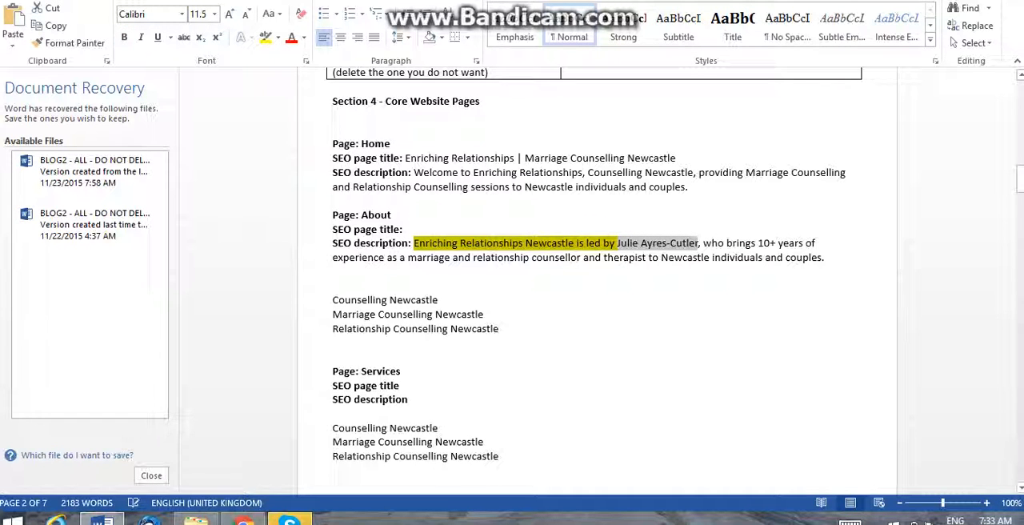
key("ctrl+c")
left_click(406, 230)
key("ctrl+v")
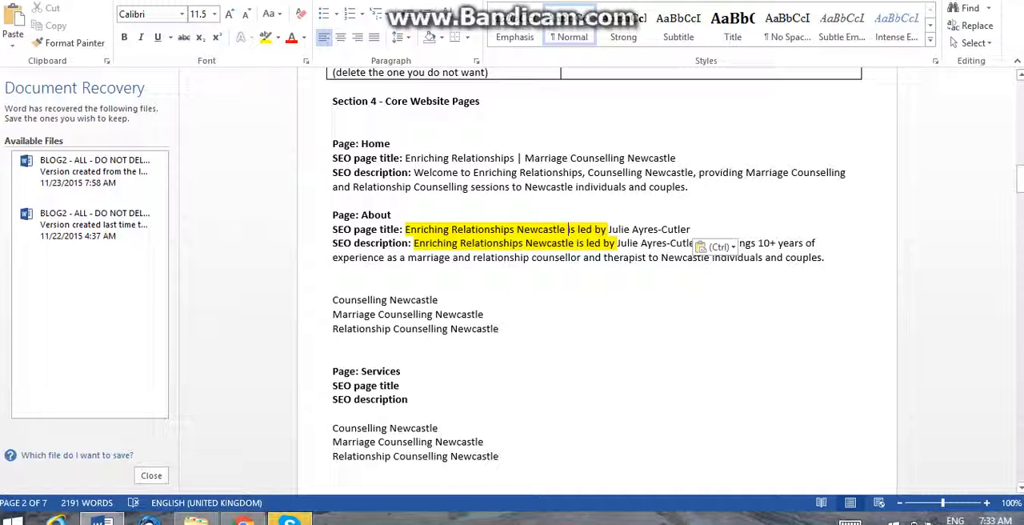
Replace "is led by" with a "|" separator in the About page's SEO page title.
type("|")
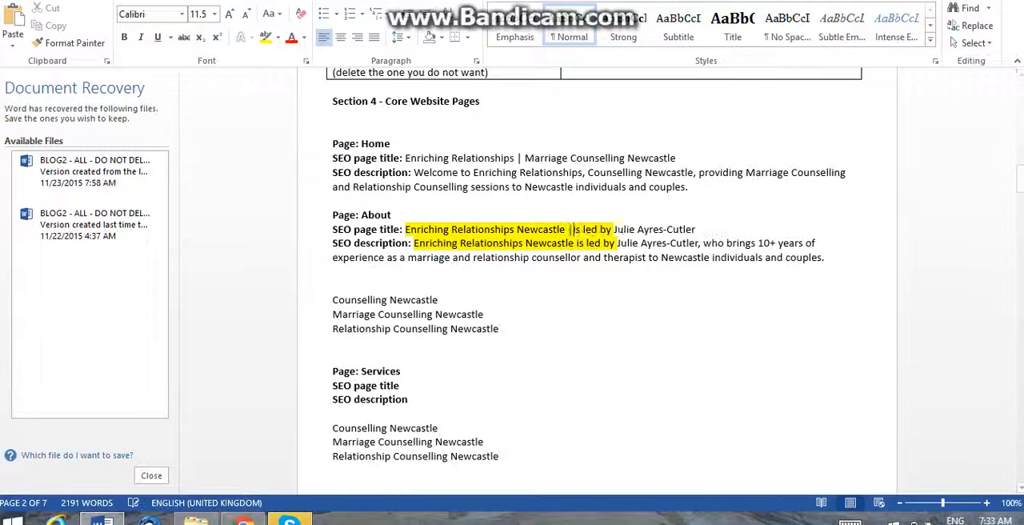
key("Delete")
key("Delete")
key("Delete")
key("Delete")
key("Delete")
key("Delete")
key("Delete")
key("Delete")
key("Delete")
key("Delete")
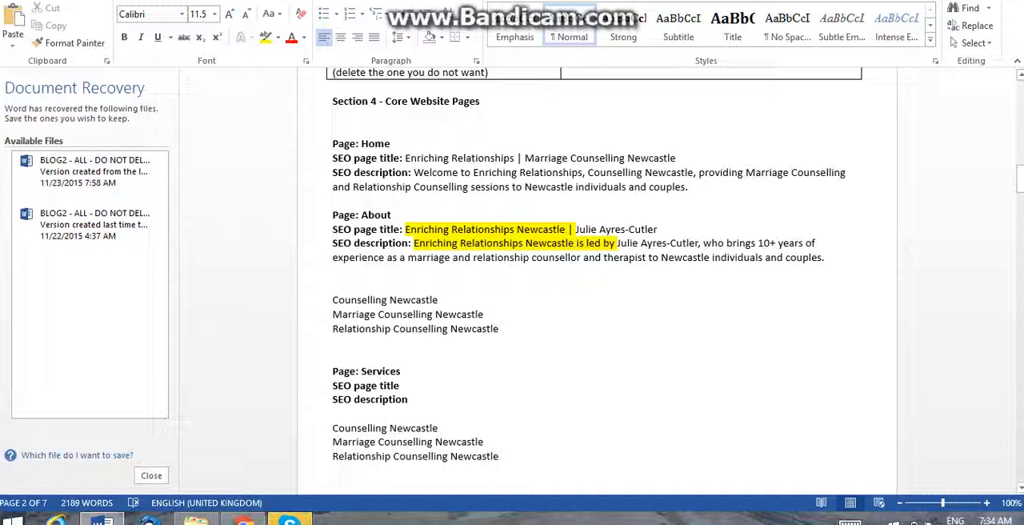
Delete the three leftover keyword lines and the surplus blank lines between the About description and the Services block.
key("Down")
key("Down")
key("BackSpace")
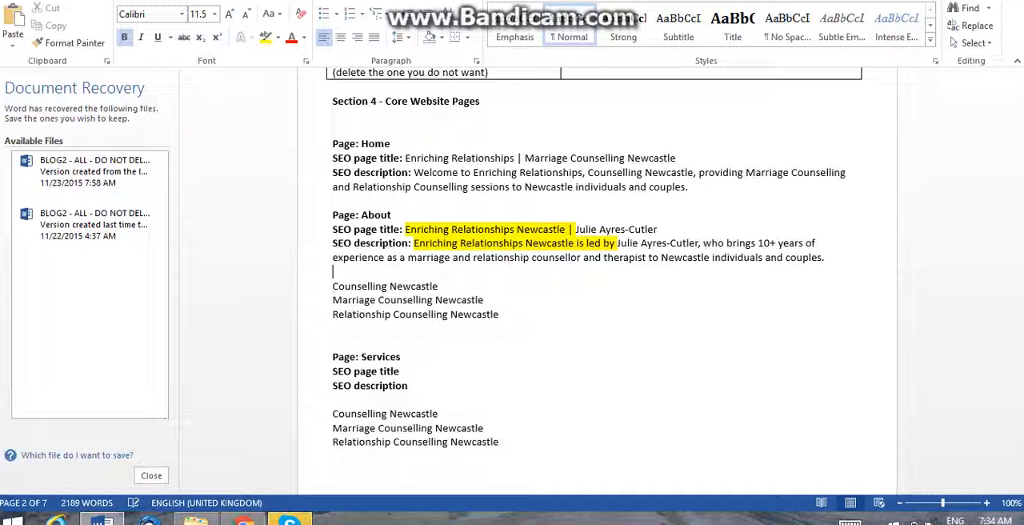
key("Down")
key("shift+Down")
key("shift+Down")
key("shift+Down")
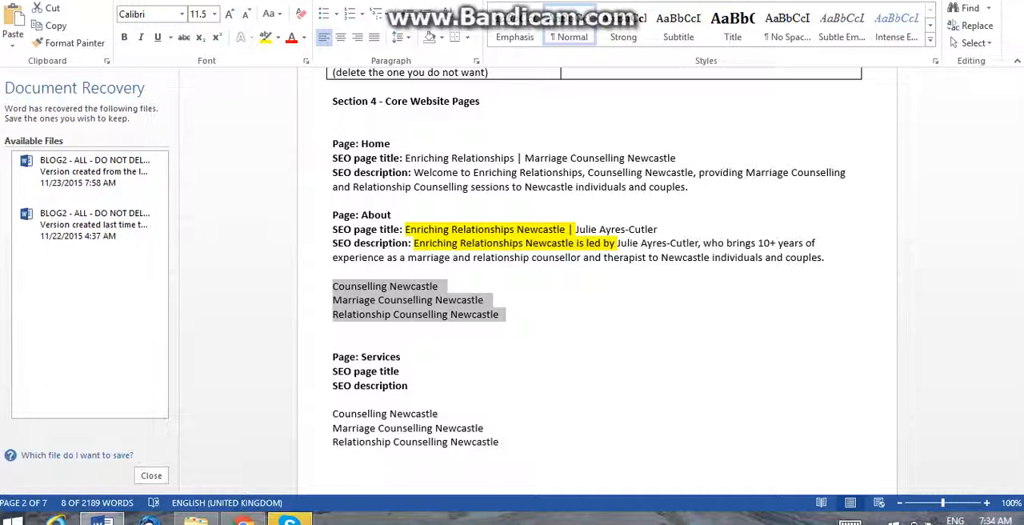
key("BackSpace")
key("BackSpace")
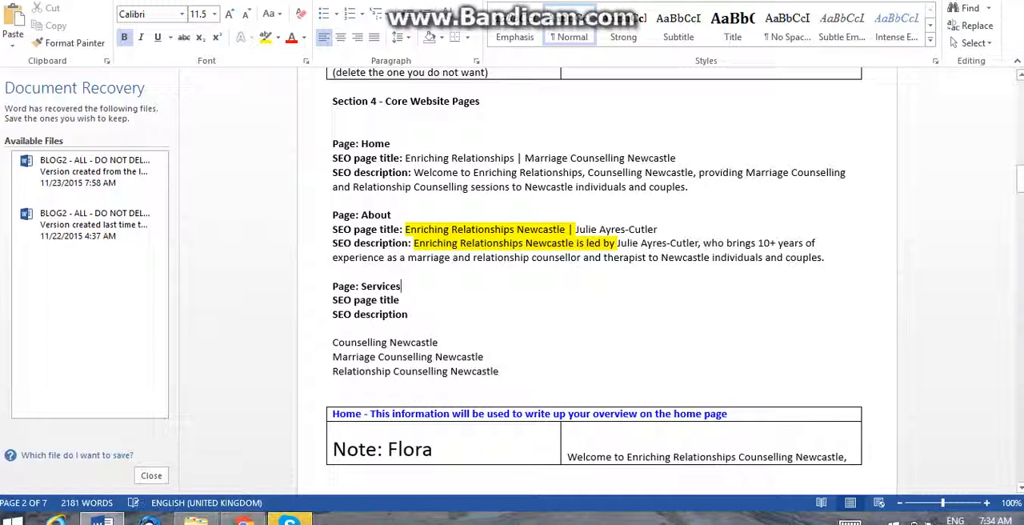
Add a colon to the Services SEO page title label and join the first two keyword lines below with "|".
left_click(400, 300)
type(":")
left_click_drag(444, 342, 333, 342)
left_click(443, 343)
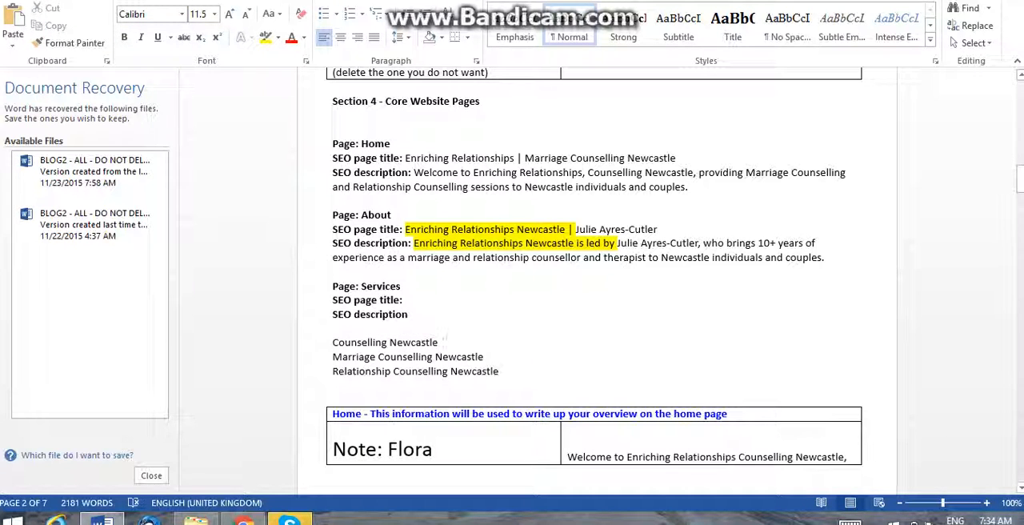
type("|")
key("Delete")
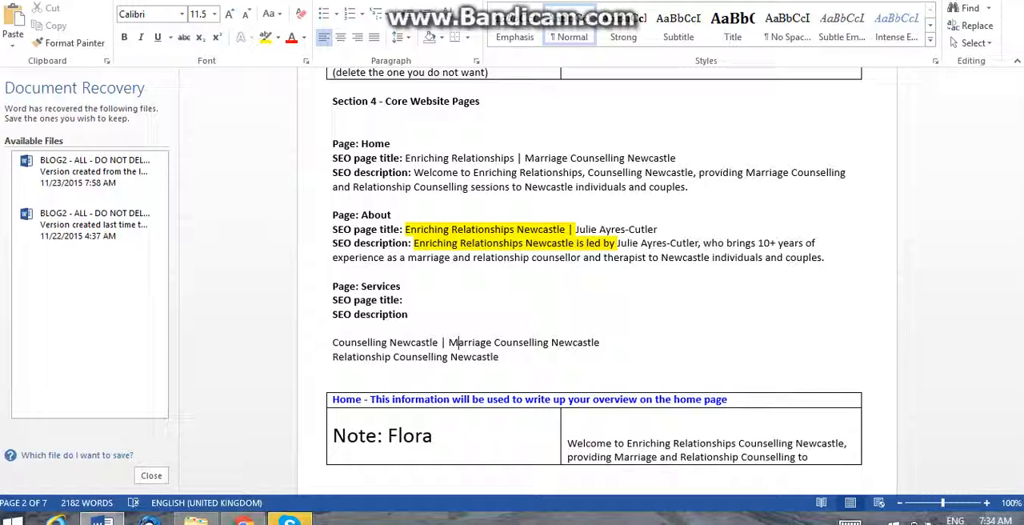
Rework the keywords into the single line "Counselling Newcastle | Marriage Counselling | Relationship Counselling".
left_click(551, 343)
type("|")
key("shift+End")
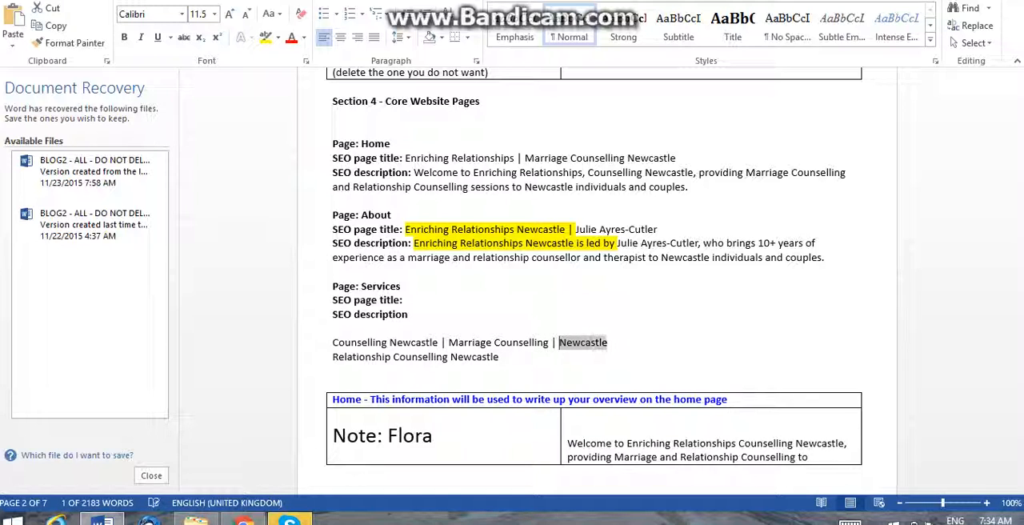
key("Delete")
key("Delete")
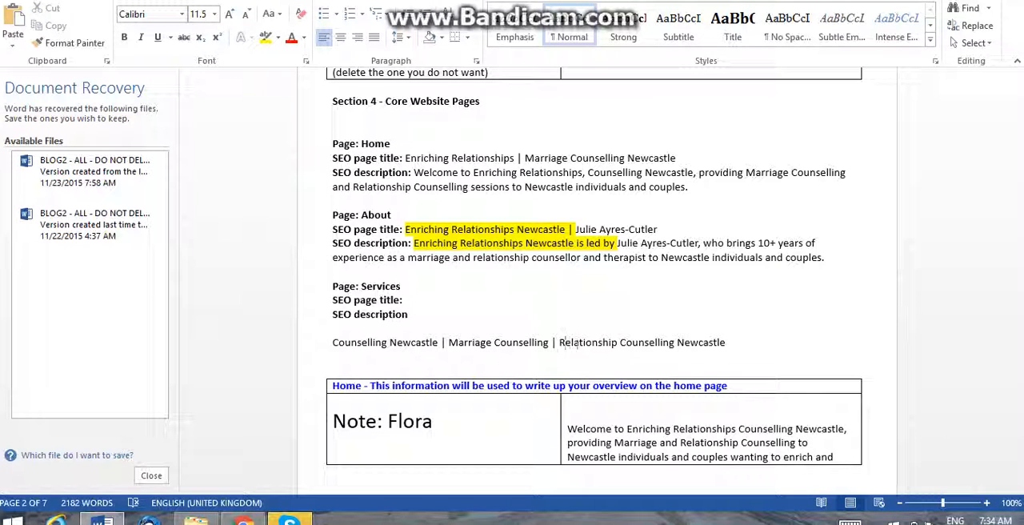
key("ctrl+Right")
key("ctrl+Right")
key("shift+End")
key("Delete")
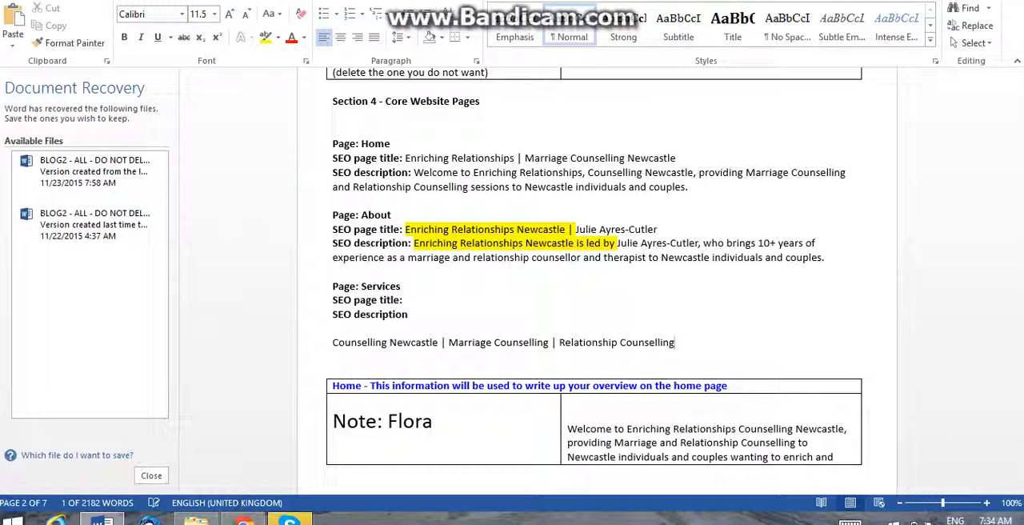
Move the combined keyword line to the Services page's SEO page title and remove the extra line break after it.
key("shift+Home")
key("ctrl+x")
key("Left")
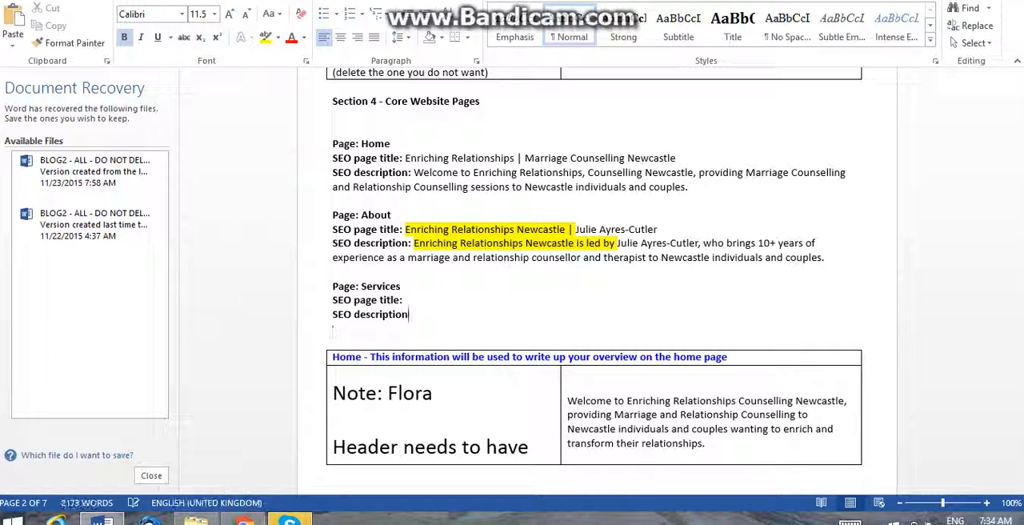
key("Up")
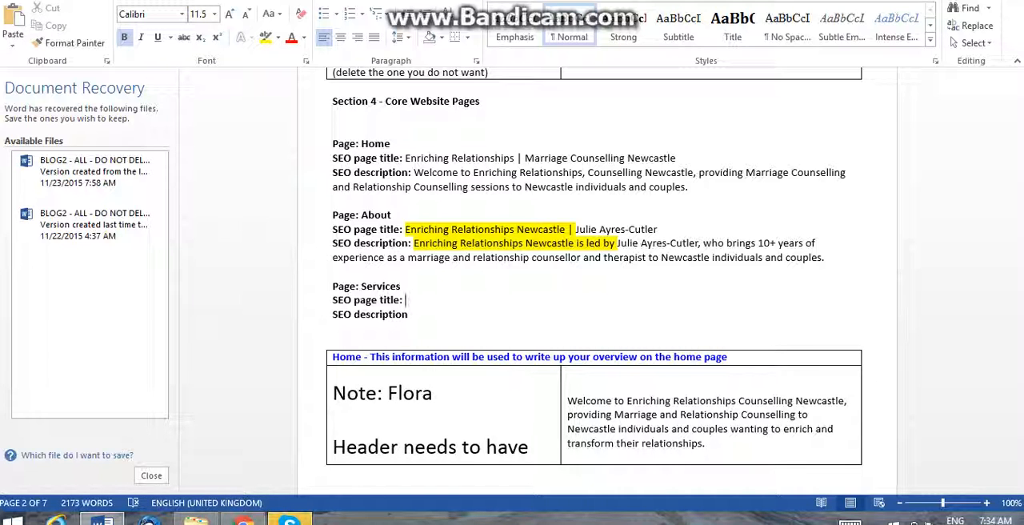
key("ctrl+v")
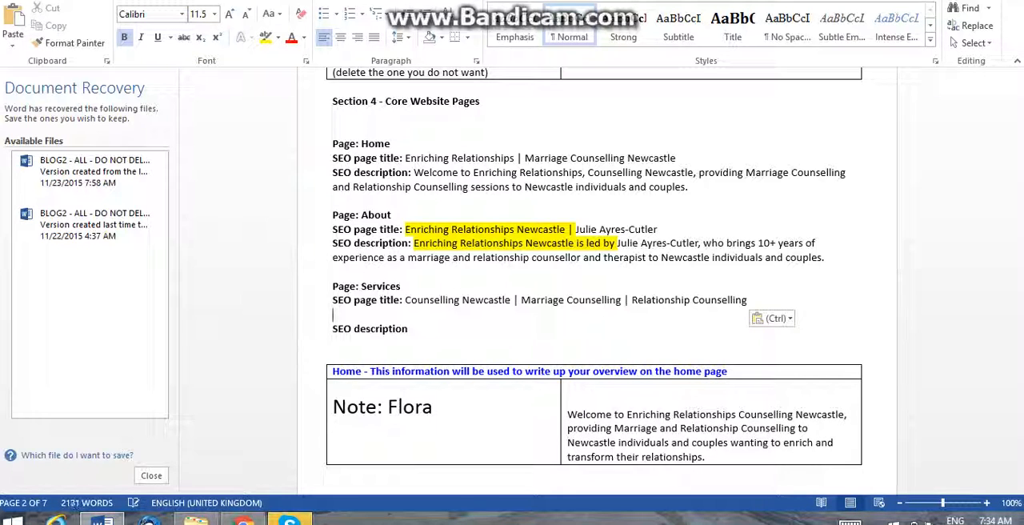
key("BackSpace")
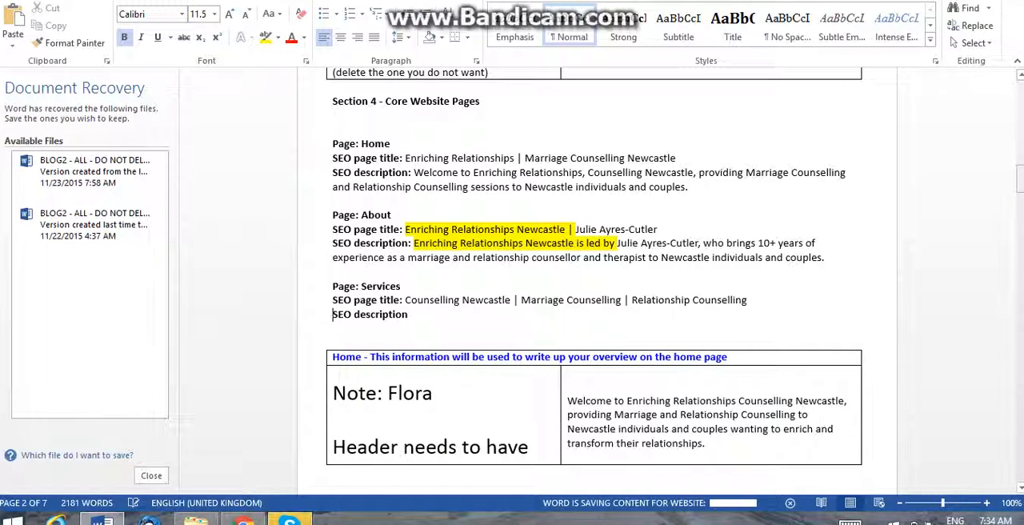
Fill the Services SEO description with the sentence about Enriching Relationships Newcastle ensuring a relaxed, confidential environment for Marriage Counselling and Relationship Counselling.
left_click_drag(1021, 179, 1021, 356)
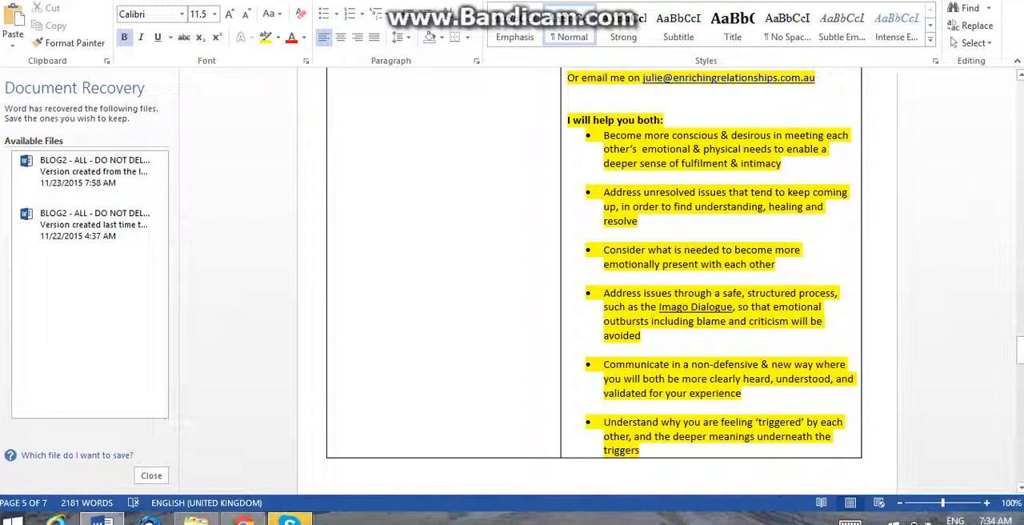
left_click_drag(1021, 352, 1021, 180)
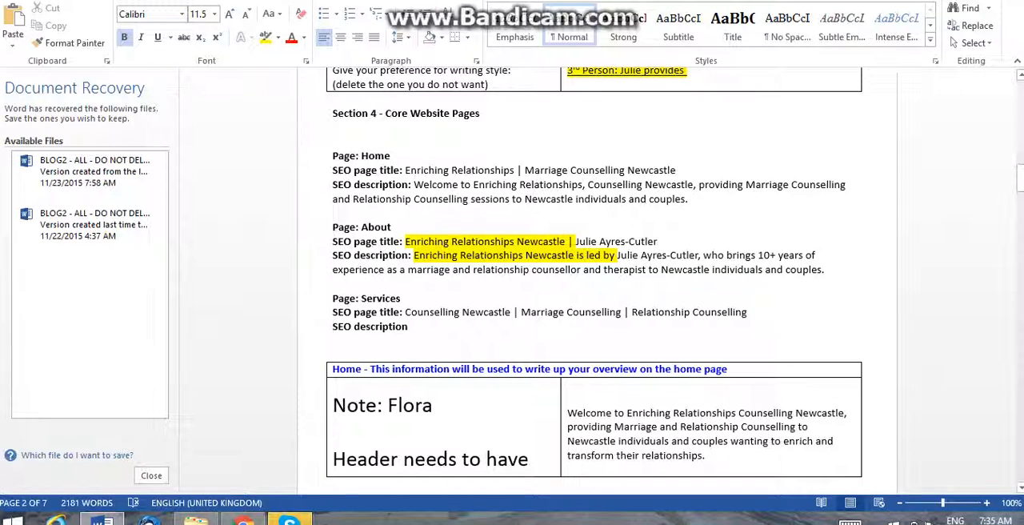
key("ctrl+v")
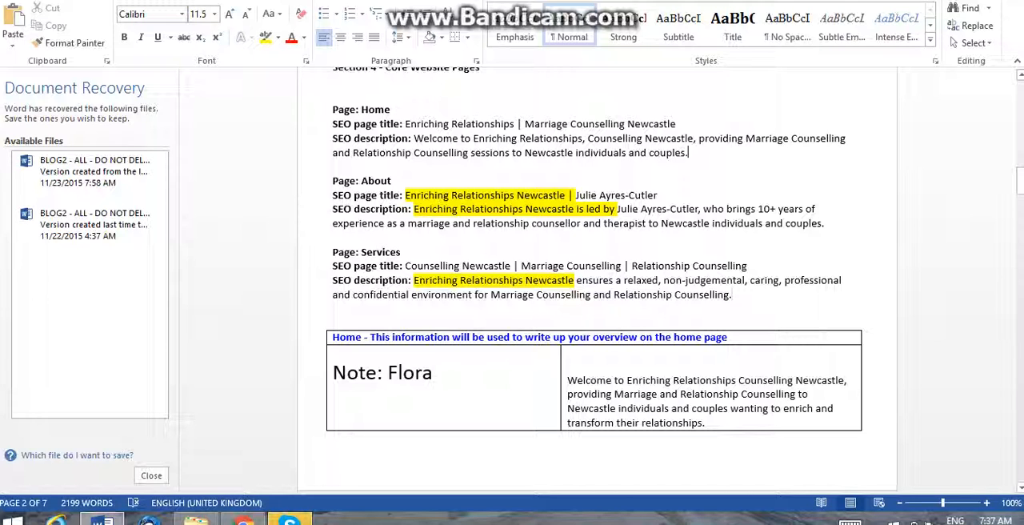
Save the document with the completed Home, About and Services SEO entries.
mouse_move(691, 153)
left_mouse_down()
mouse_move(414, 152)
mouse_move(334, 140)
mouse_move(332, 110)
mouse_move(333, 153)
mouse_move(693, 153)
left_mouse_up()
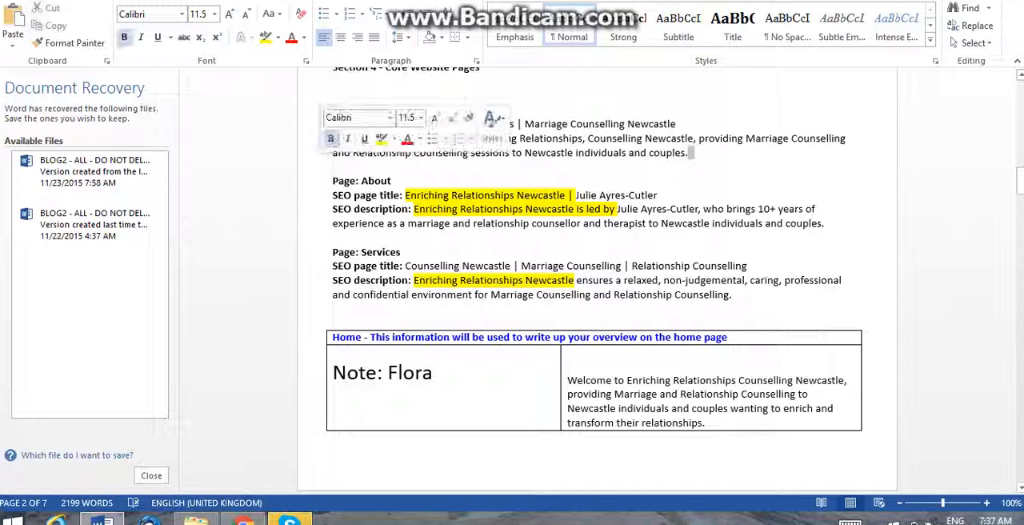
left_click(394, 181)
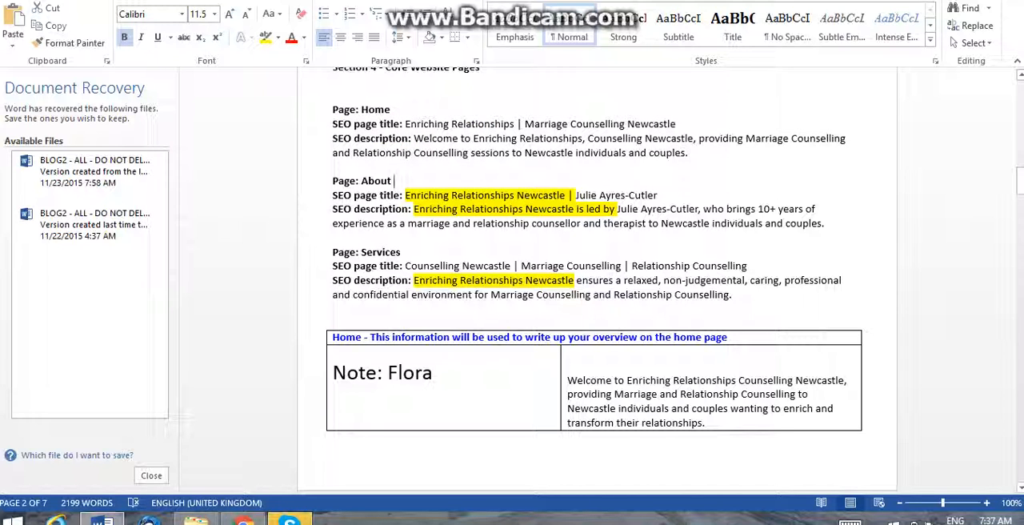
key("ctrl+s")
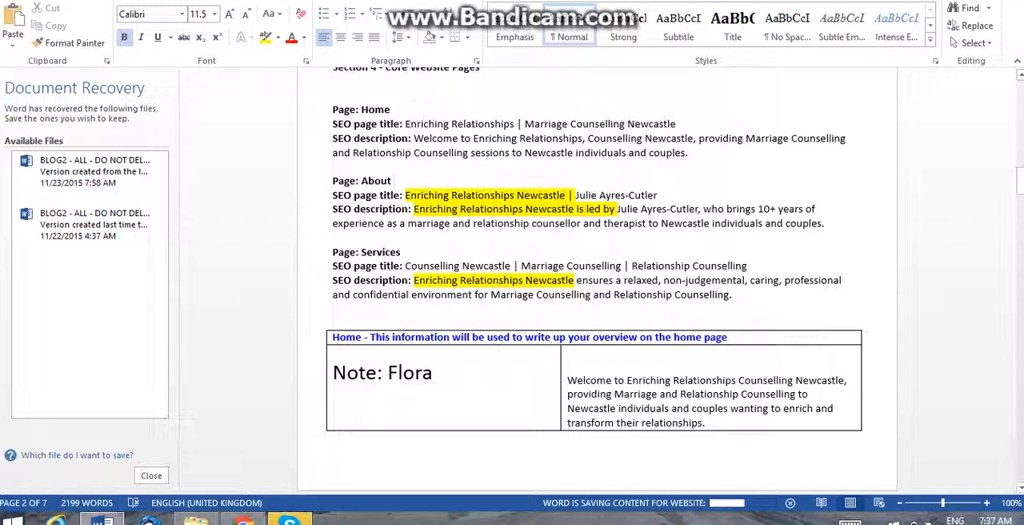